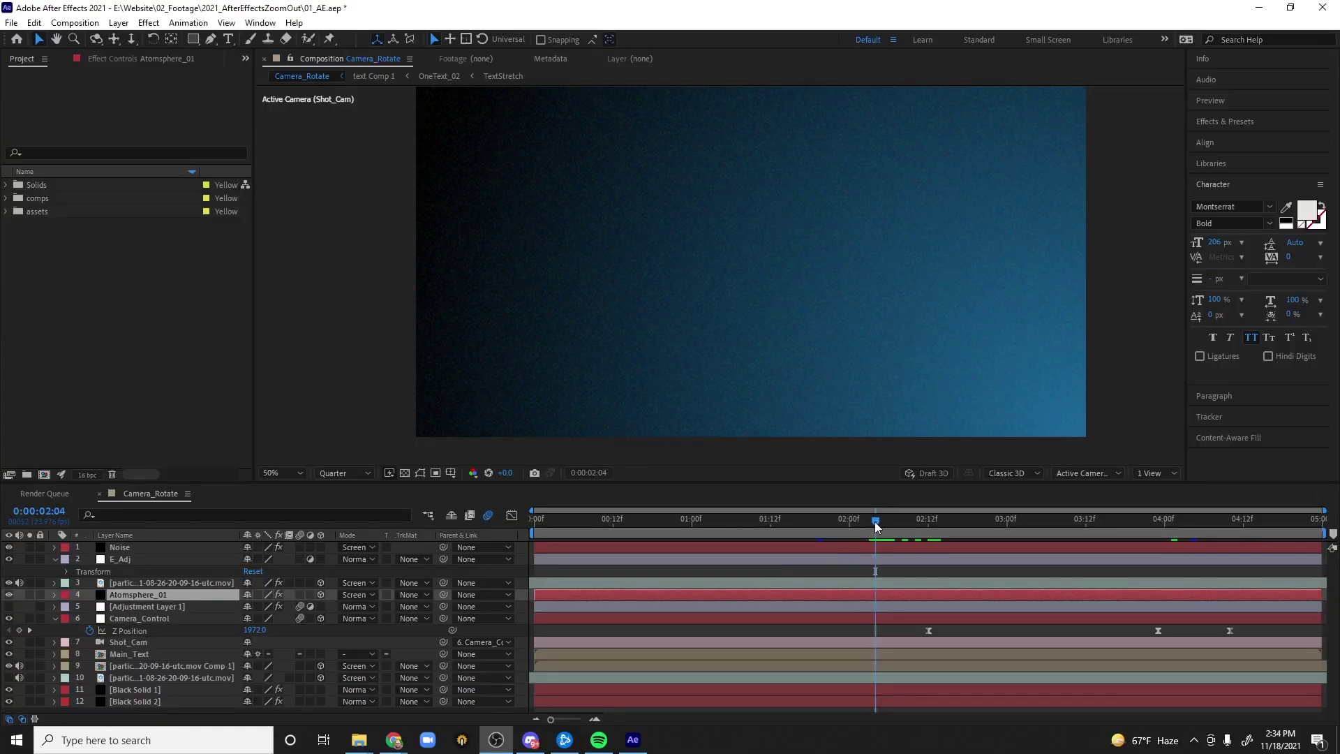
# - Scrub through the Camera_Rotate move to its CAMERA MOVE title, then return to about 3:13
pyautogui.moveTo(875, 520); pyautogui.dragTo(1040, 524)
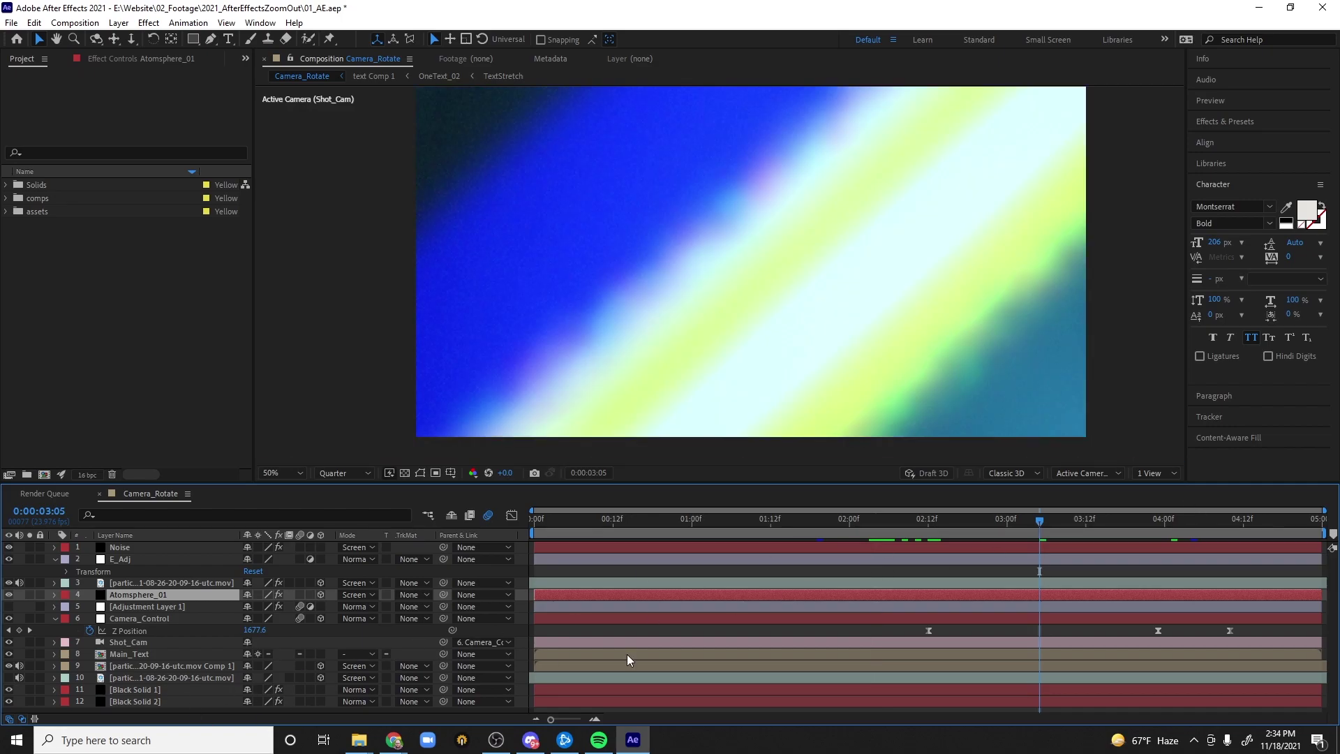
pyautogui.moveTo(1049, 525); pyautogui.dragTo(1178, 523)
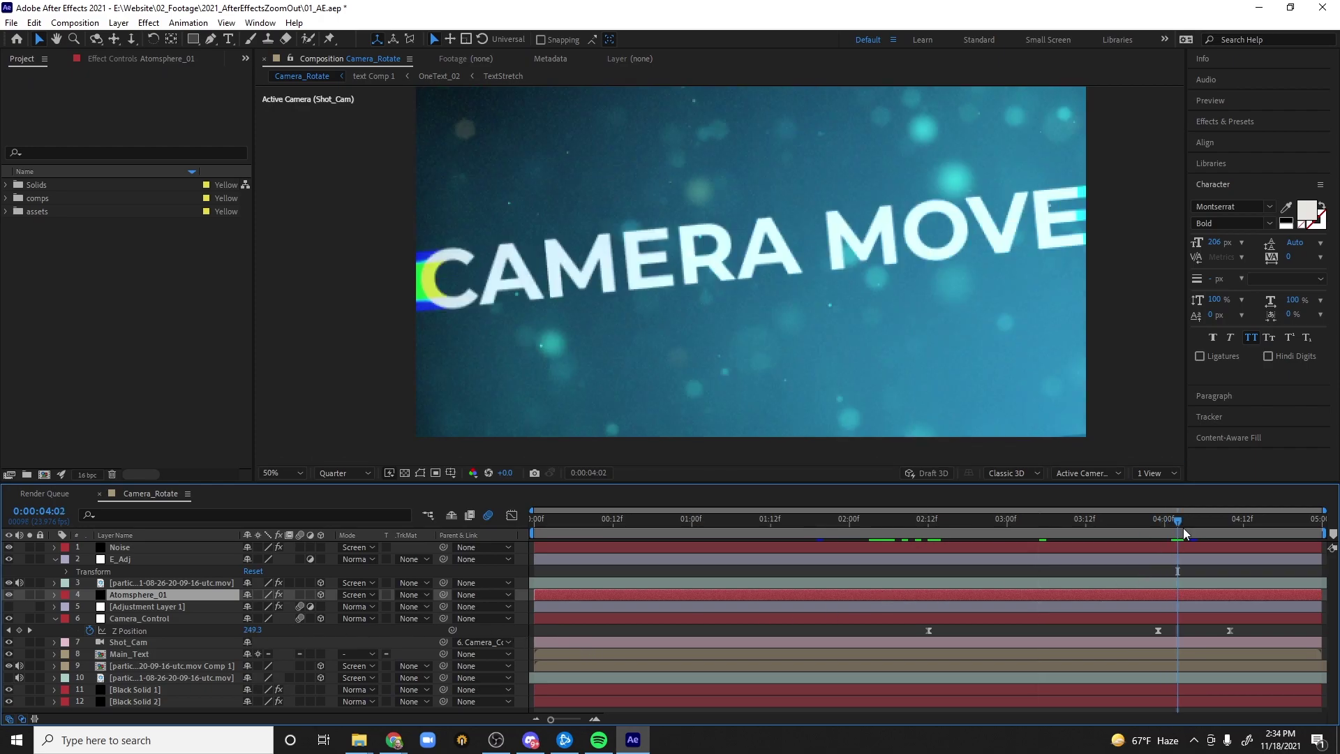
pyautogui.moveTo(1183, 528); pyautogui.dragTo(1237, 522)
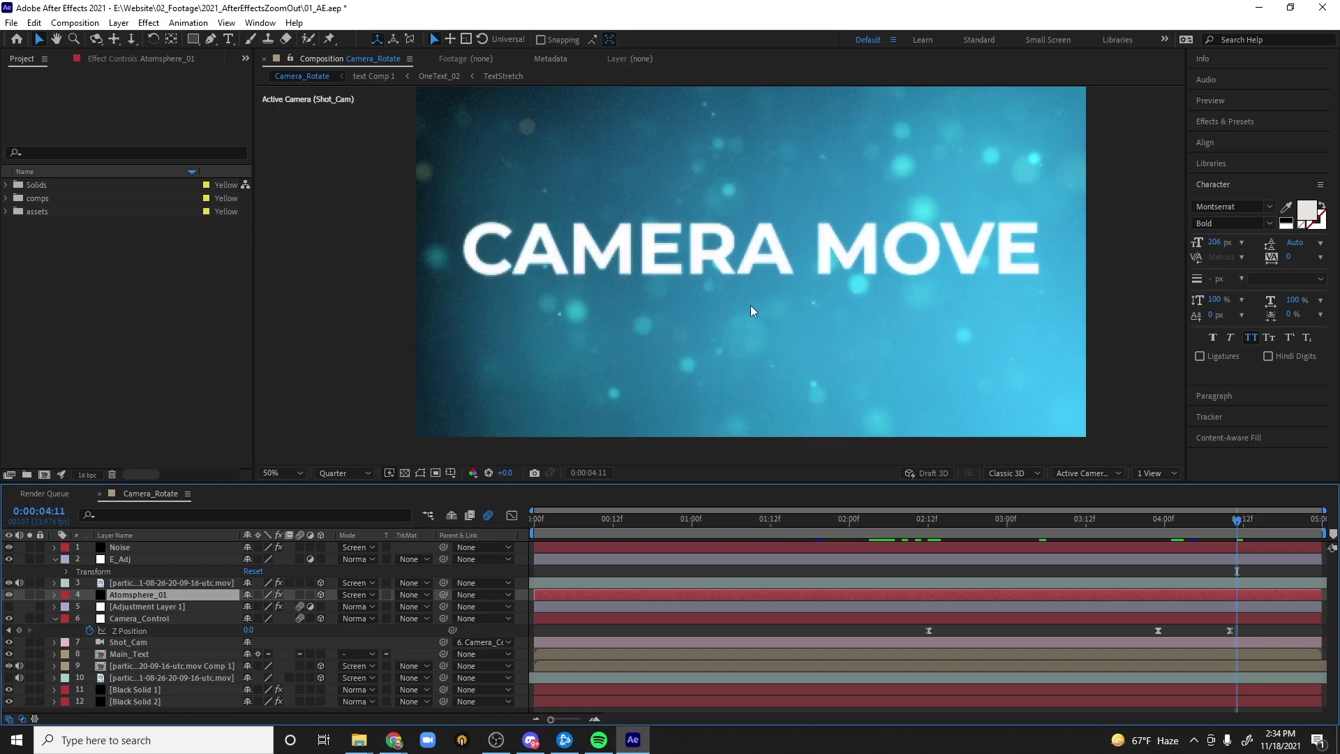
pyautogui.moveTo(1237, 521); pyautogui.dragTo(1284, 522)
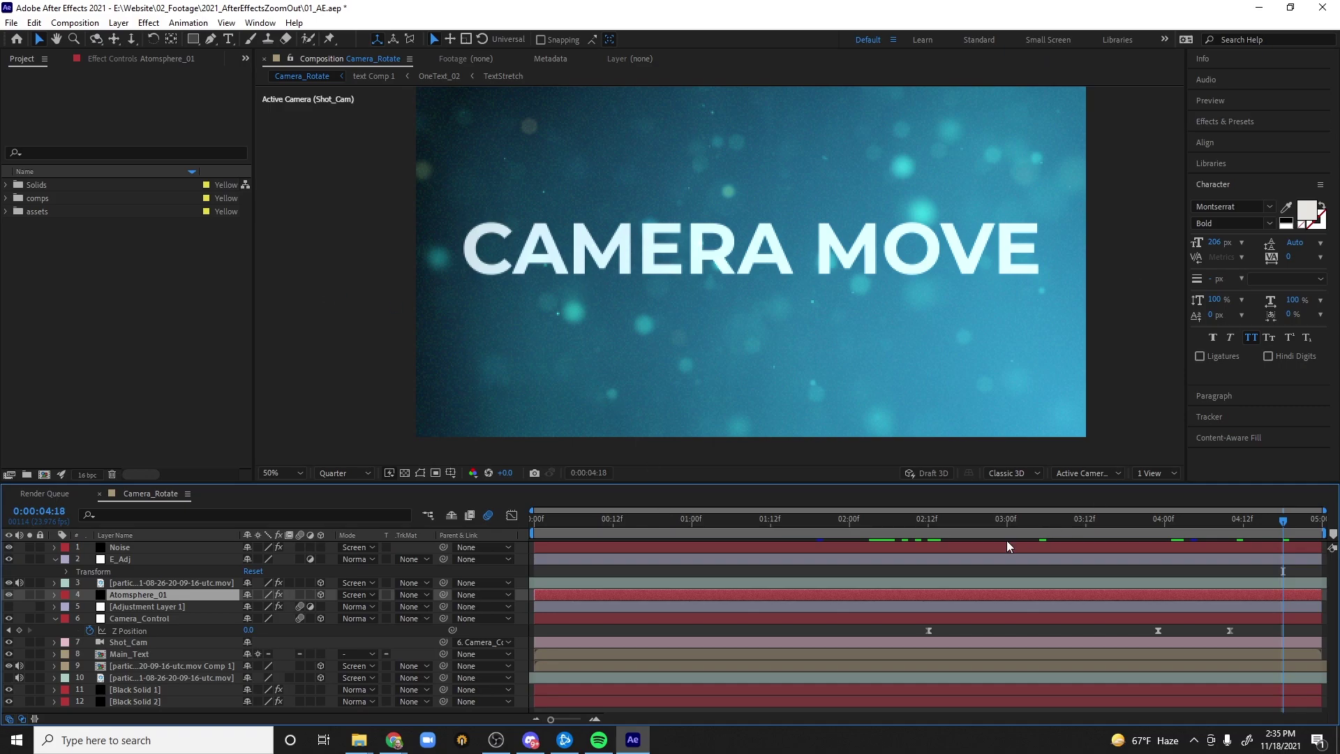
pyautogui.click(1093, 522)
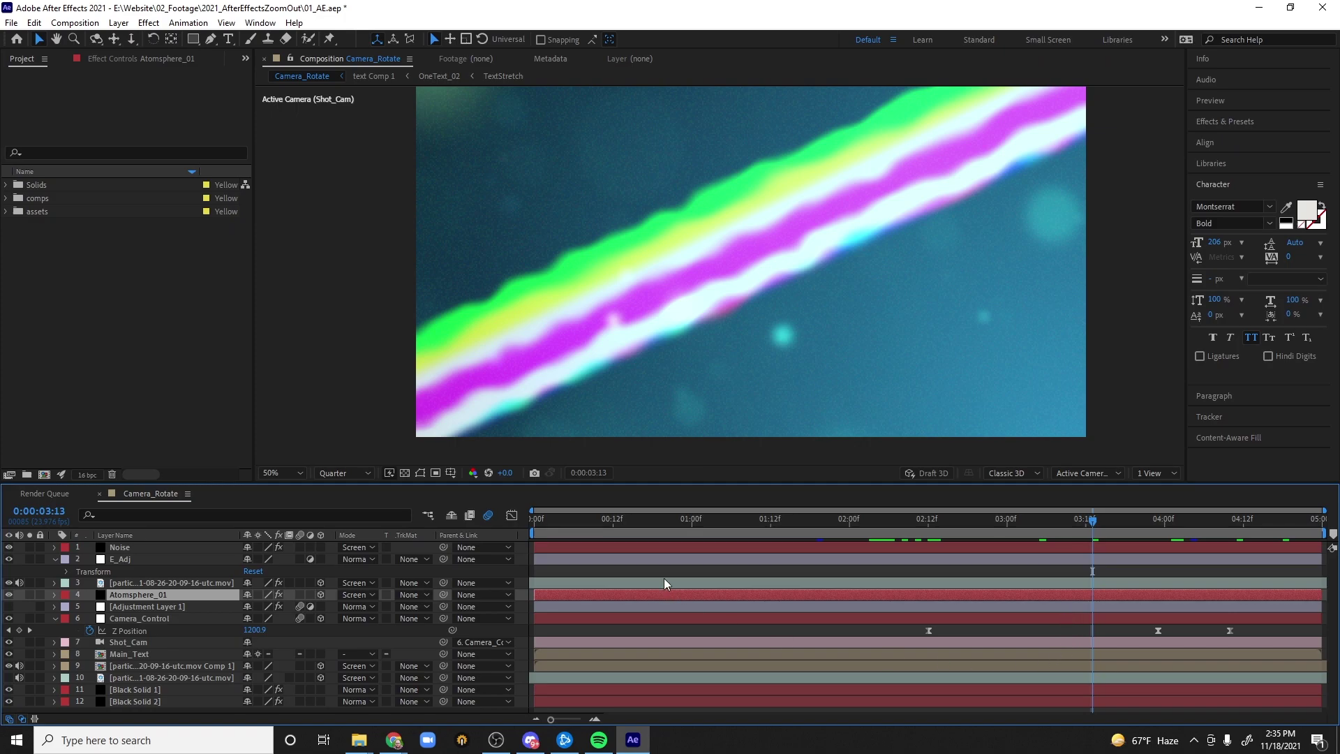
# - Create a new composition named Camera_Animatino
pyautogui.hotkey('ctrl', 'n')
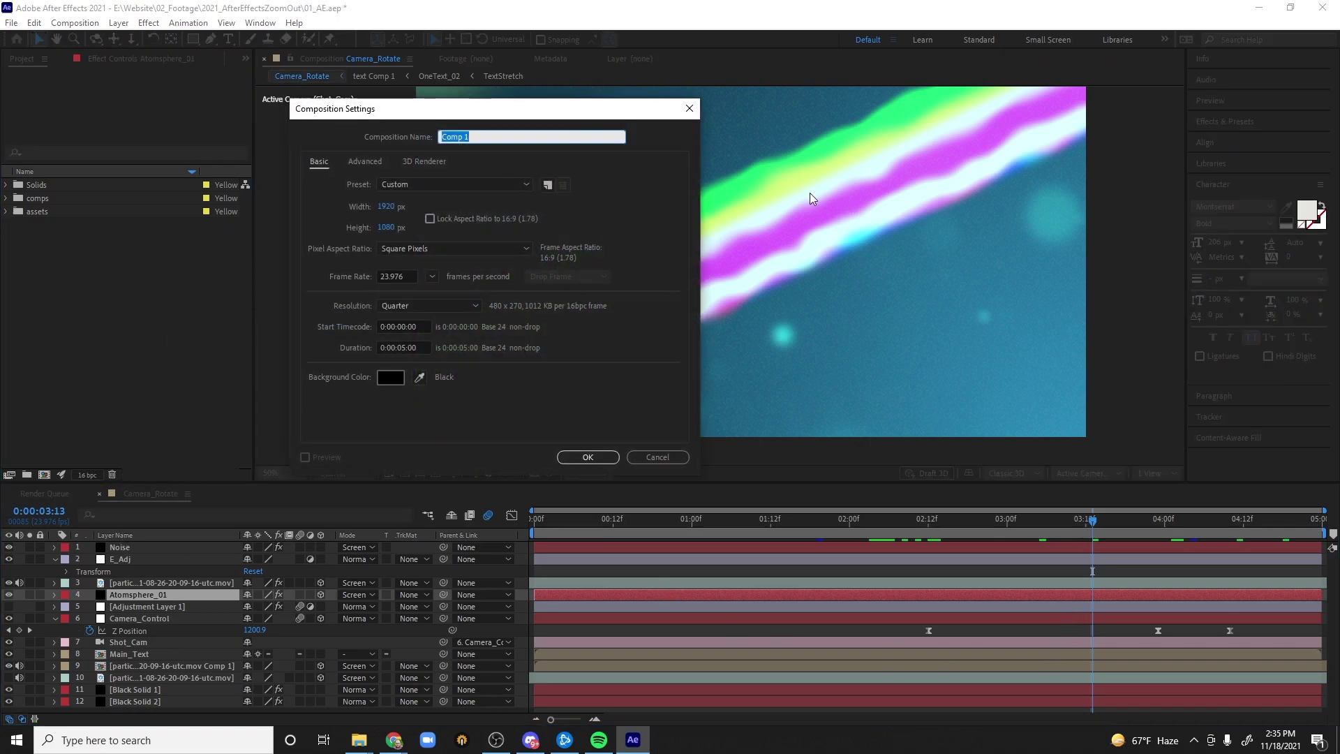
pyautogui.write('Camera_Animatino')
pyautogui.press('Return')
# - Add a new text layer reading TEXT
pyautogui.rightClick(185, 576)
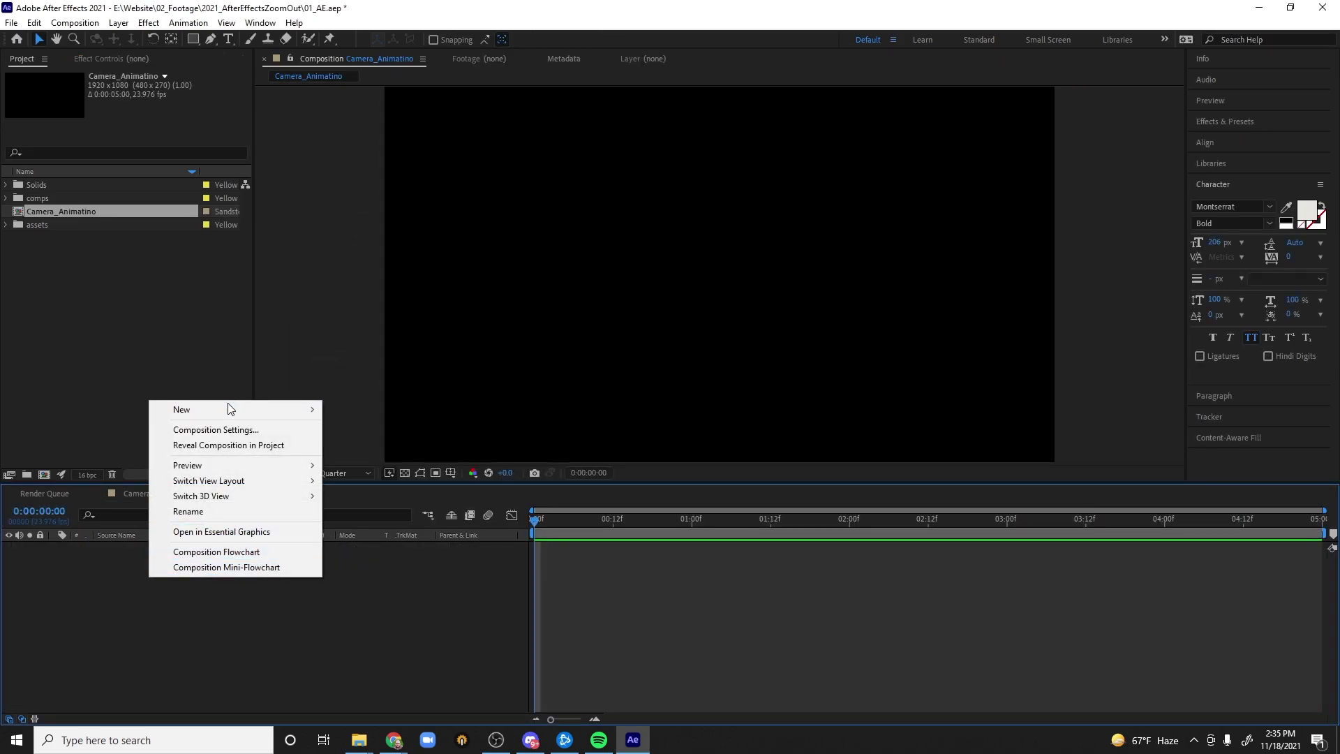
pyautogui.moveTo(230, 409)
pyautogui.click(349, 408)
pyautogui.write('te')
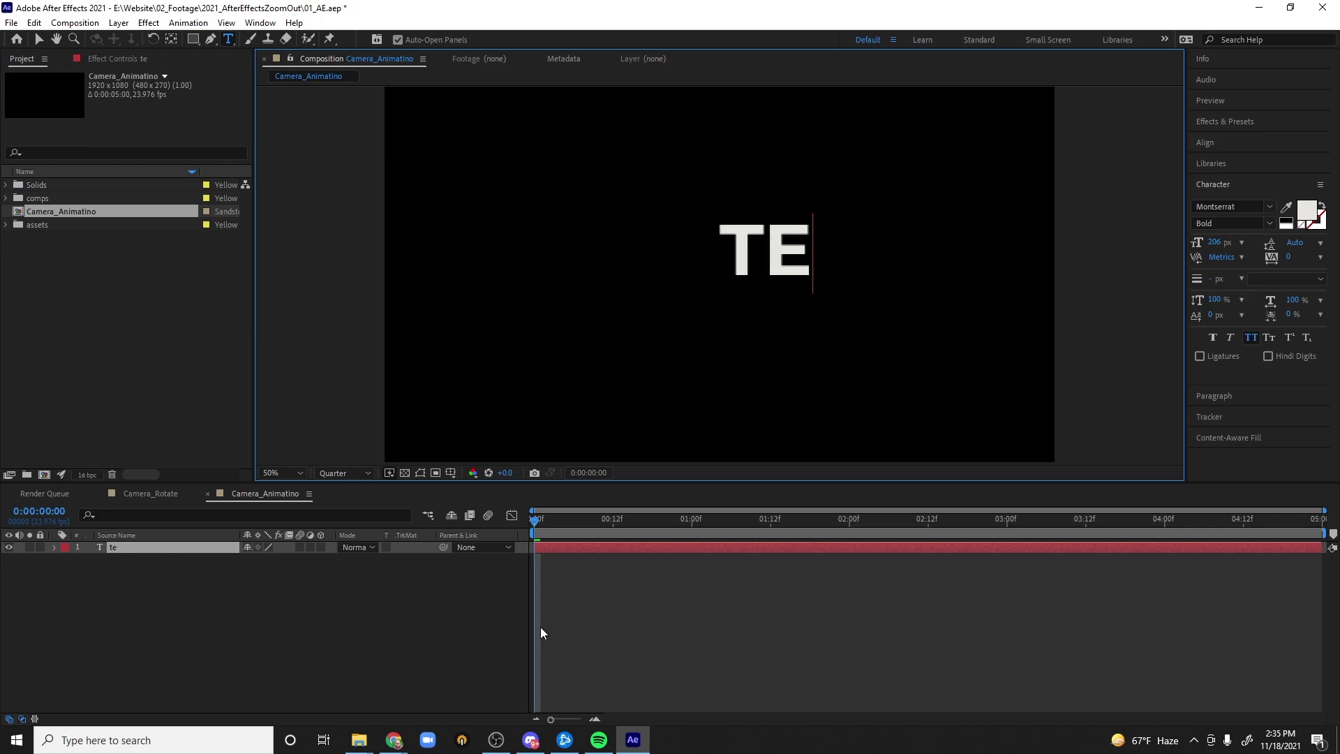
pyautogui.write('xt')
pyautogui.click(293, 628)
pyautogui.click(187, 546)
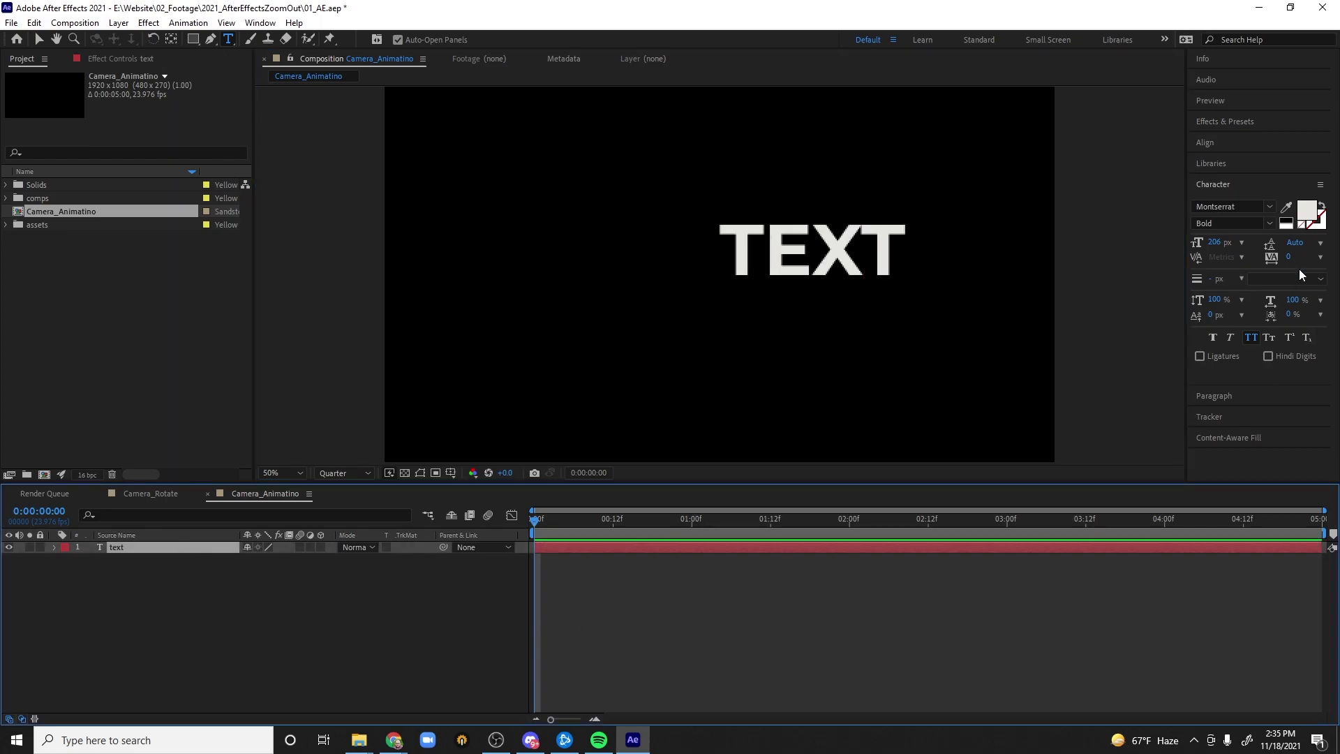
# - Centre the TEXT layer horizontally and vertically with the Align panel
pyautogui.click(1235, 162)
pyautogui.click(1250, 142)
pyautogui.click(1225, 177)
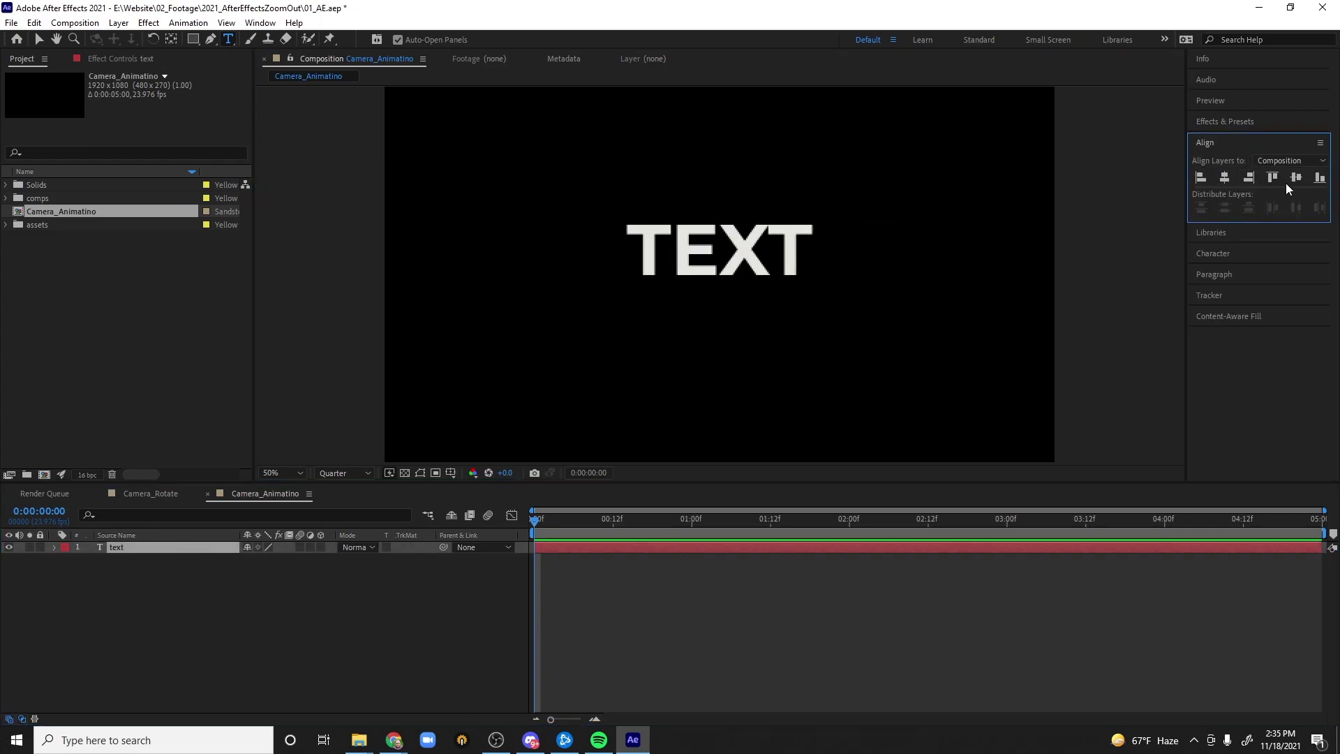
pyautogui.click(1296, 177)
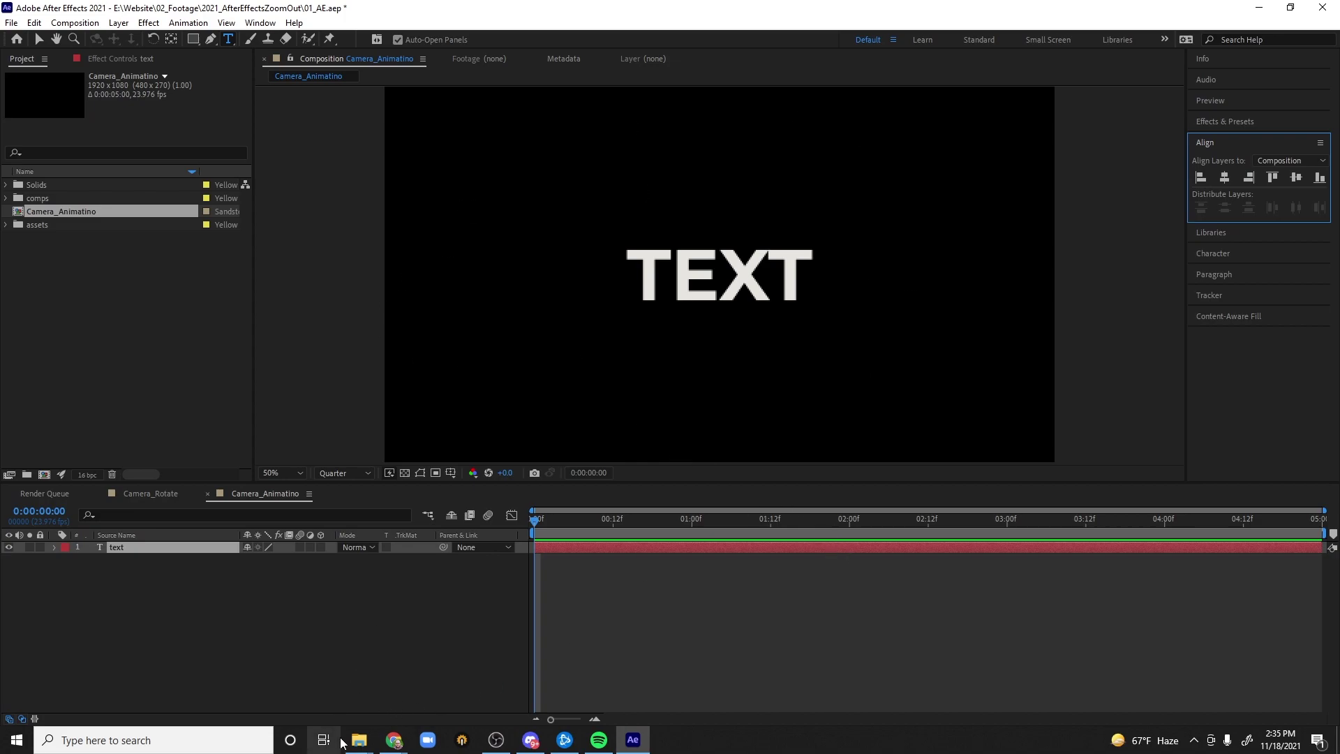
pyautogui.click(132, 610)
pyautogui.click(174, 547)
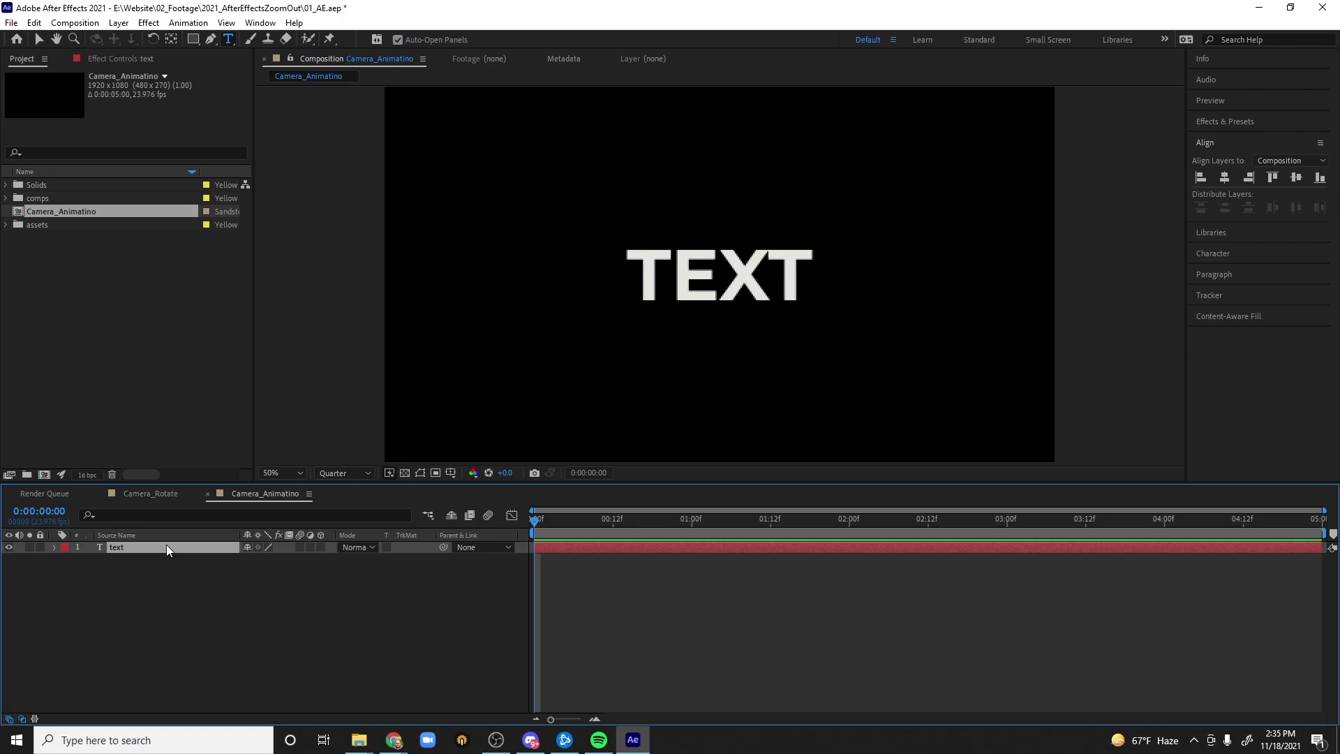
# - Pre-compose the text layer into a precomp named Text_Comp
pyautogui.hotkey('ctrl', 'shift', 'c')
pyautogui.write('Text_Comp')
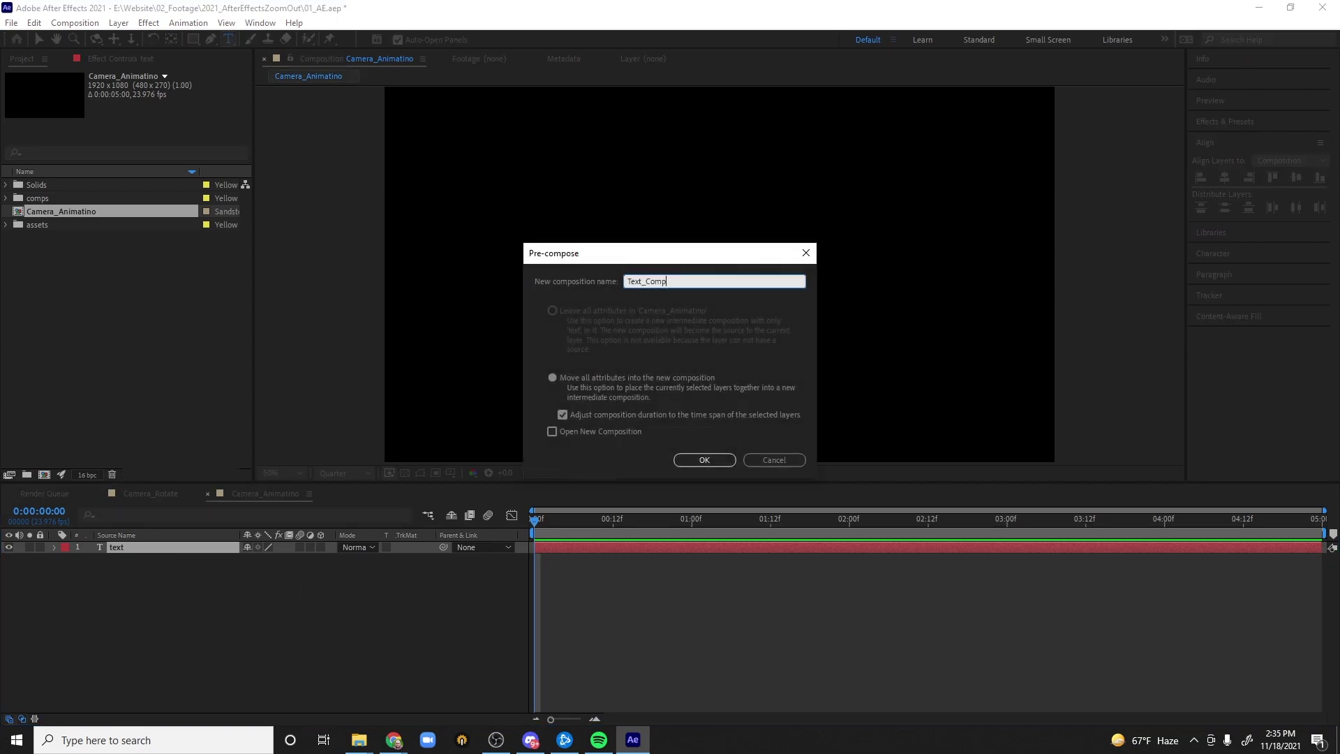
pyautogui.press('Return')
# - Add a new camera using the 24mm preset
pyautogui.rightClick(334, 658)
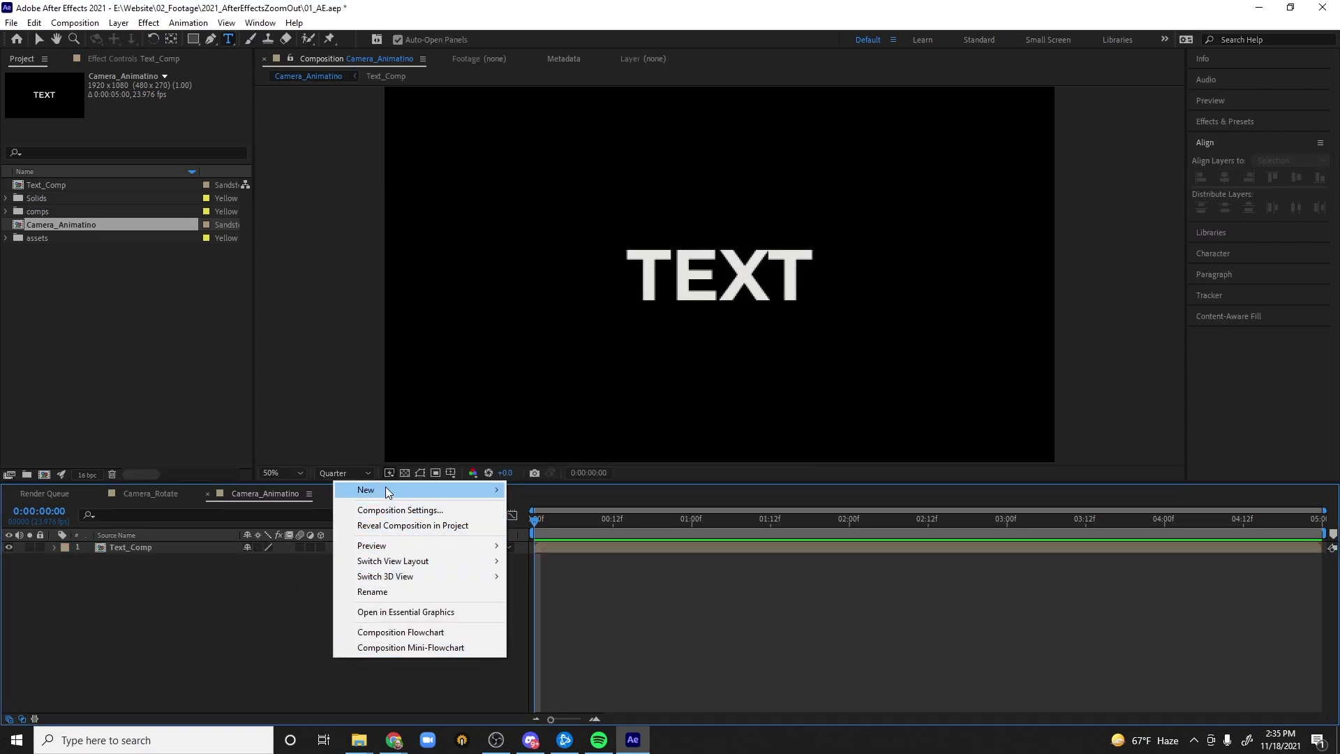
pyautogui.moveTo(353, 489)
pyautogui.click(614, 553)
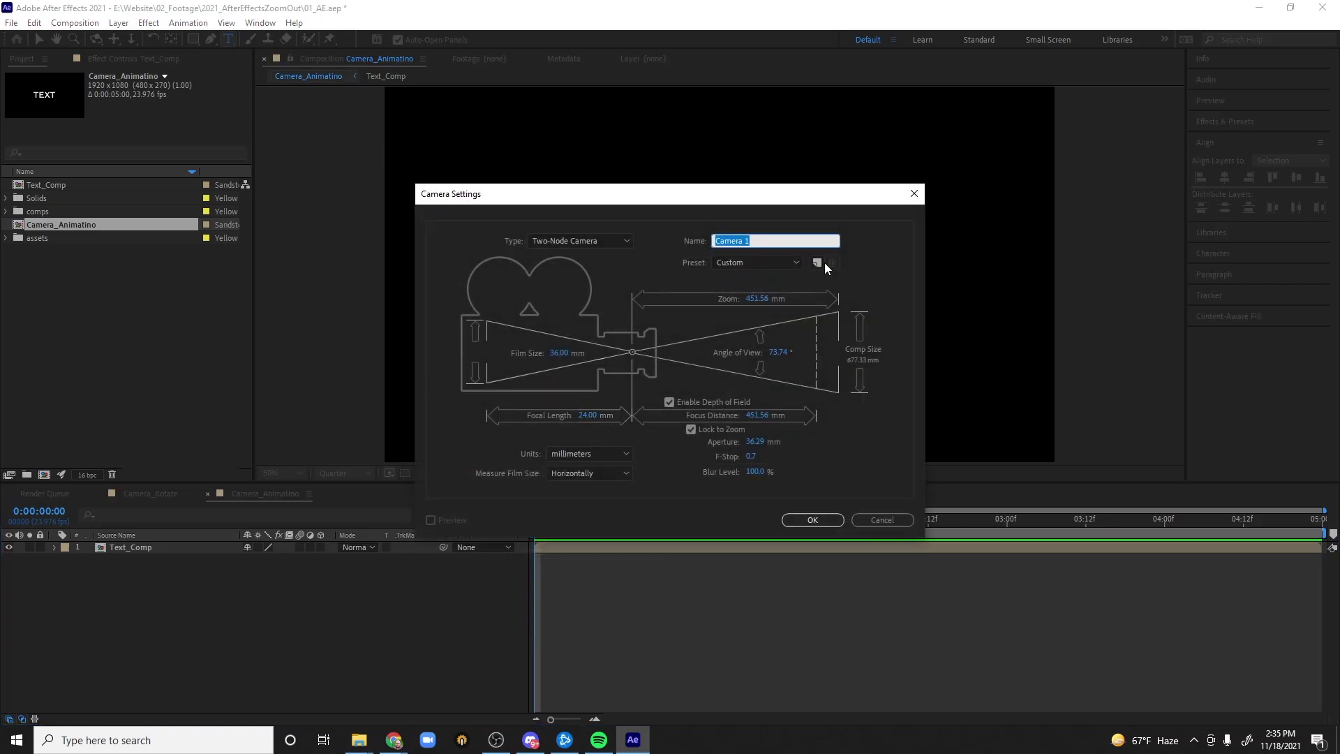
pyautogui.click(758, 265)
pyautogui.click(769, 320)
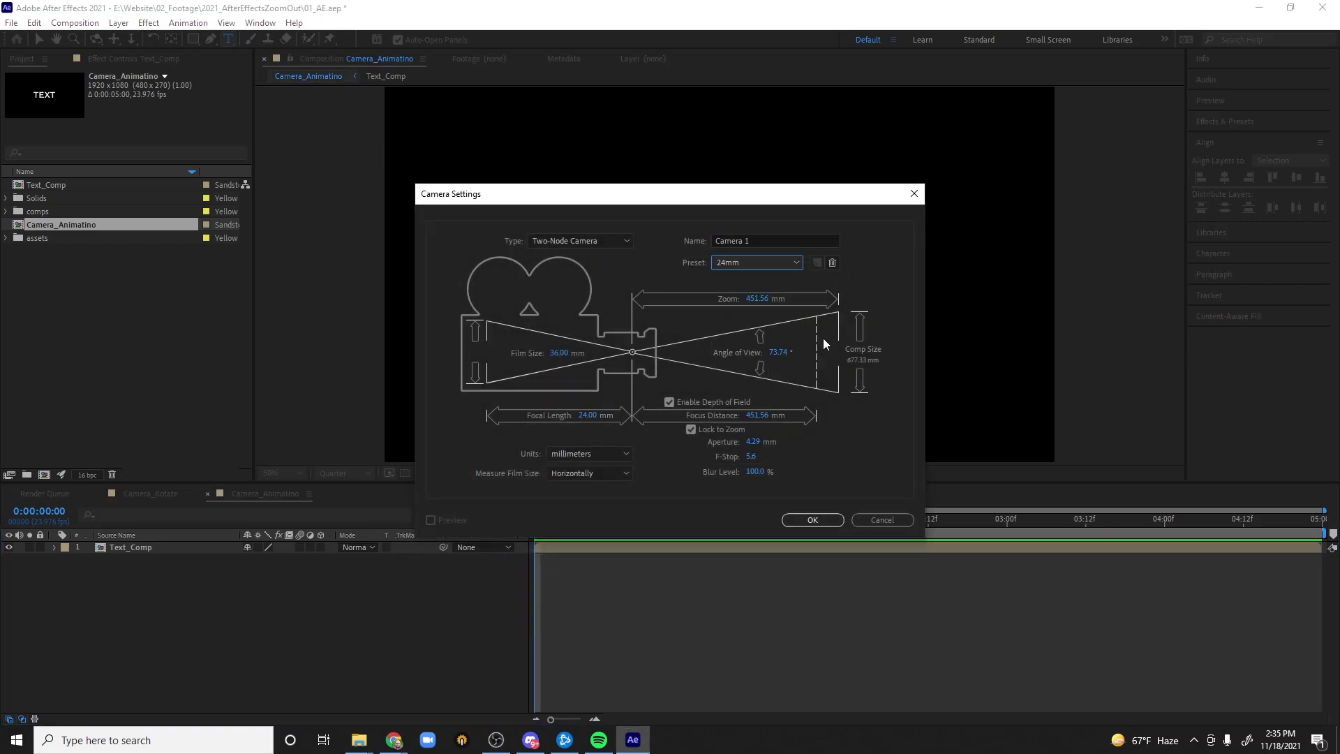
pyautogui.hotkey('shift', 'Tab')
# - Name the camera Shot_Cam, then add a null object renamed Camera_Control
pyautogui.write('S')
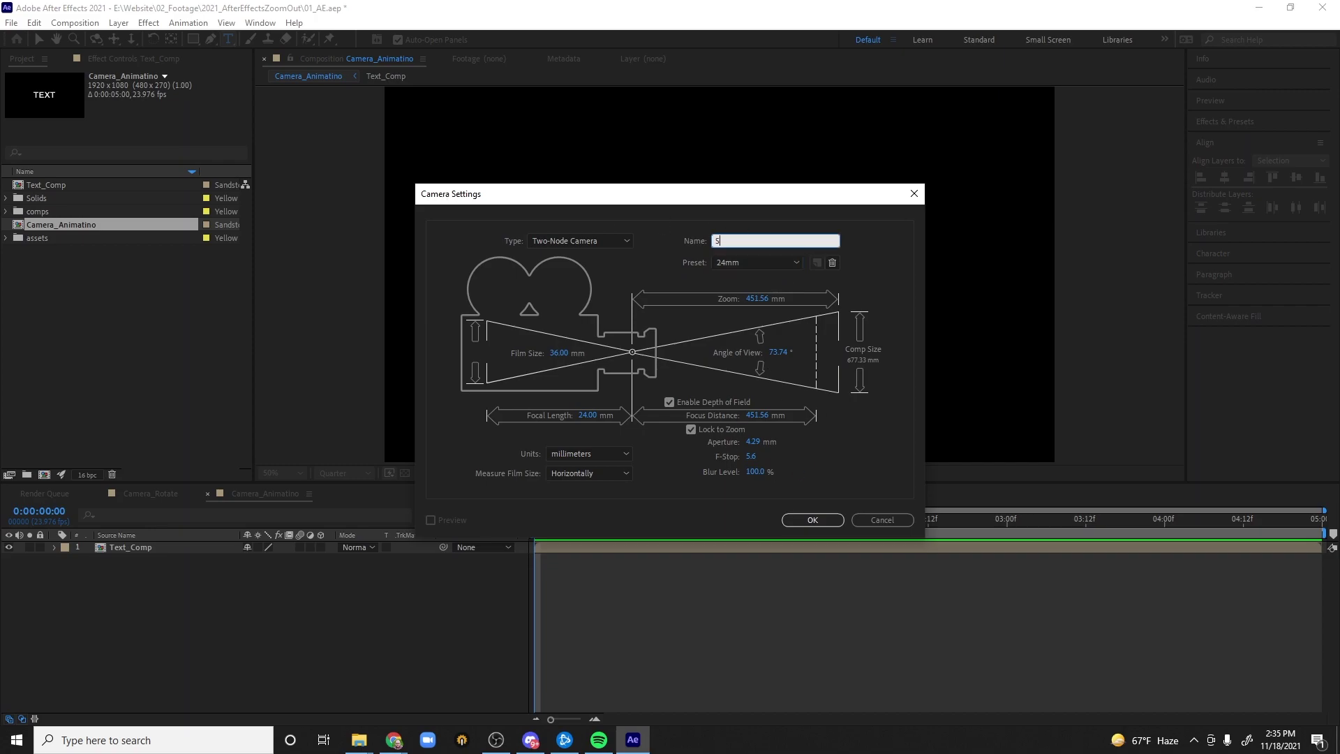
pyautogui.write('hot_Cam')
pyautogui.press('Return')
pyautogui.rightClick(273, 446)
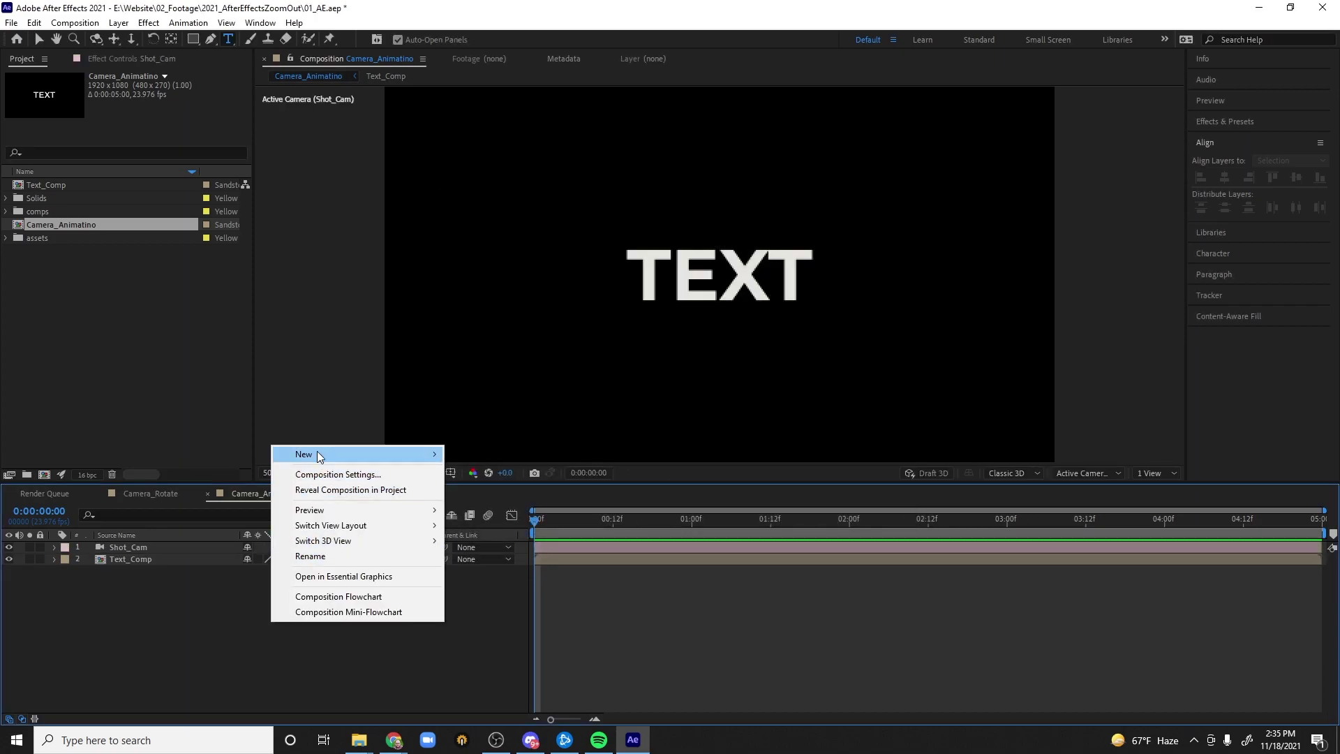
pyautogui.moveTo(317, 452)
pyautogui.click(497, 536)
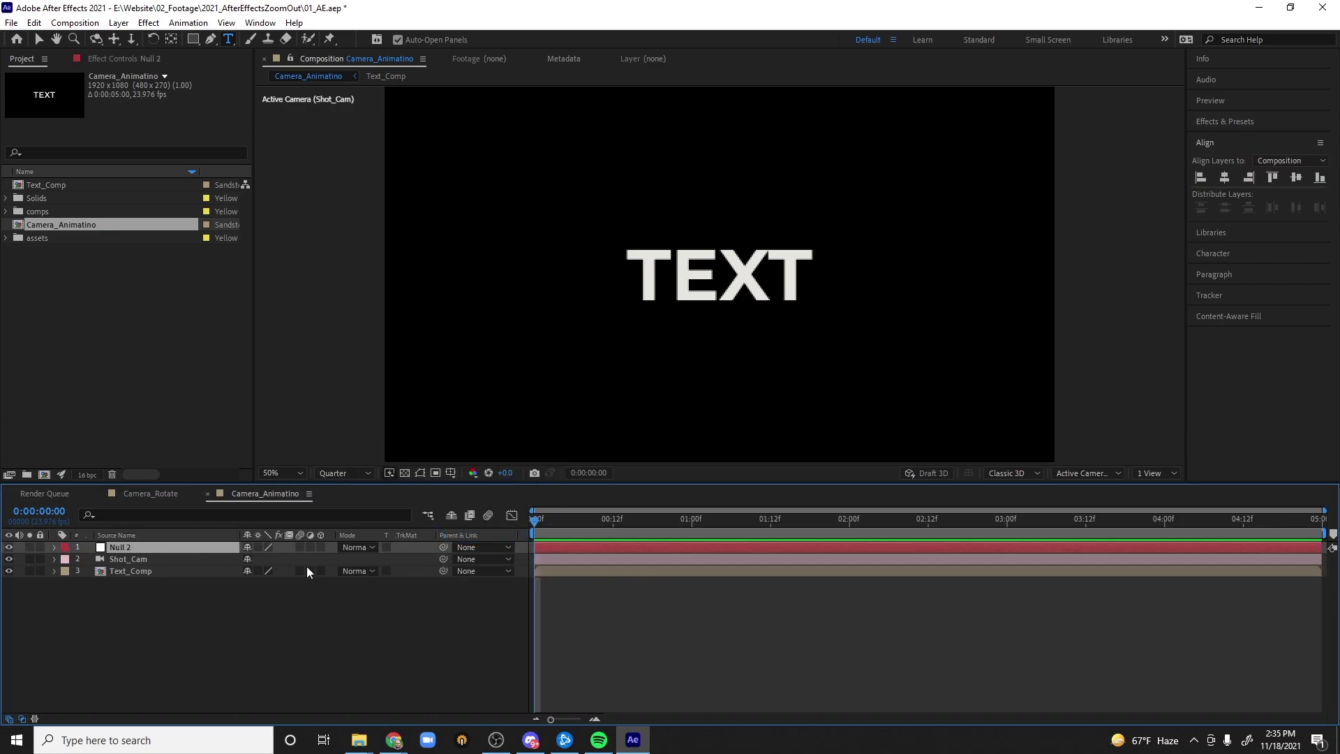
pyautogui.click(166, 550)
pyautogui.press('Return')
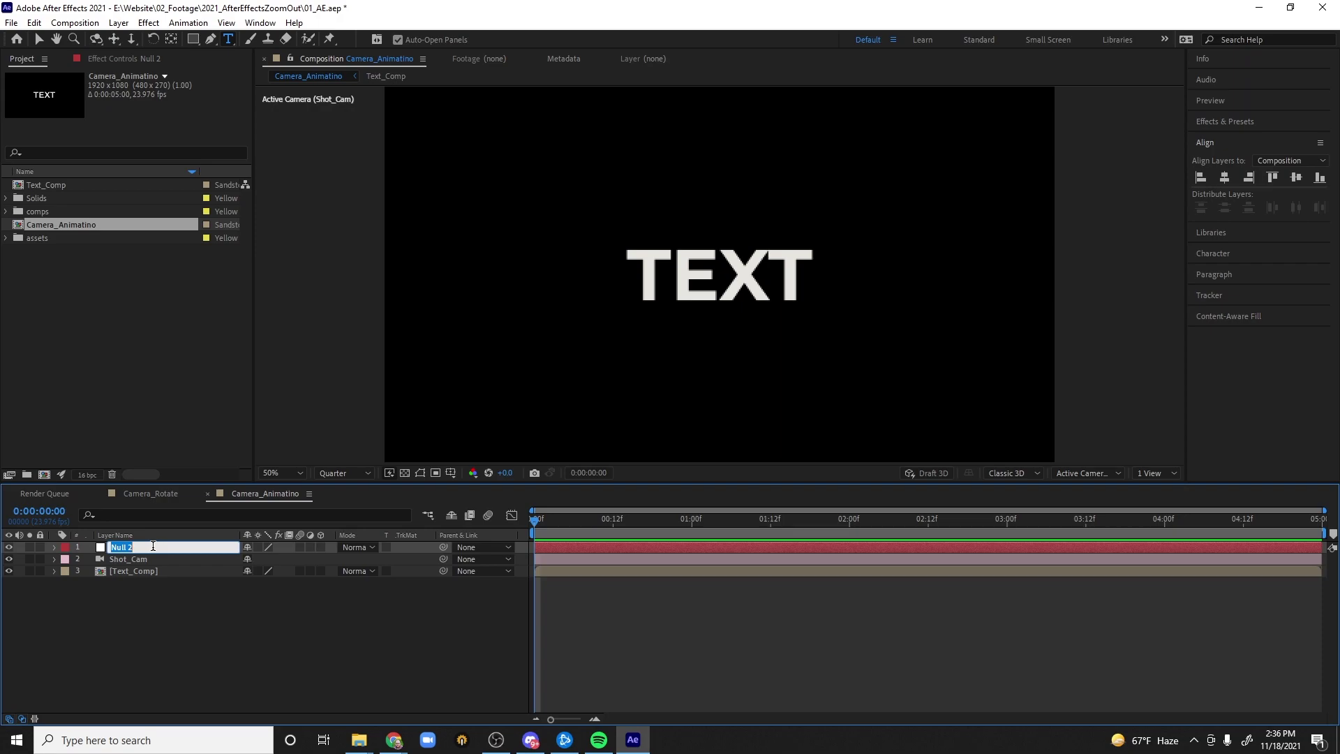
pyautogui.write('Camera_Control')
pyautogui.press('Return')
# - Make Camera_Control and Text_Comp 3D, and parent Shot_Cam to Camera_Control
pyautogui.click(321, 547)
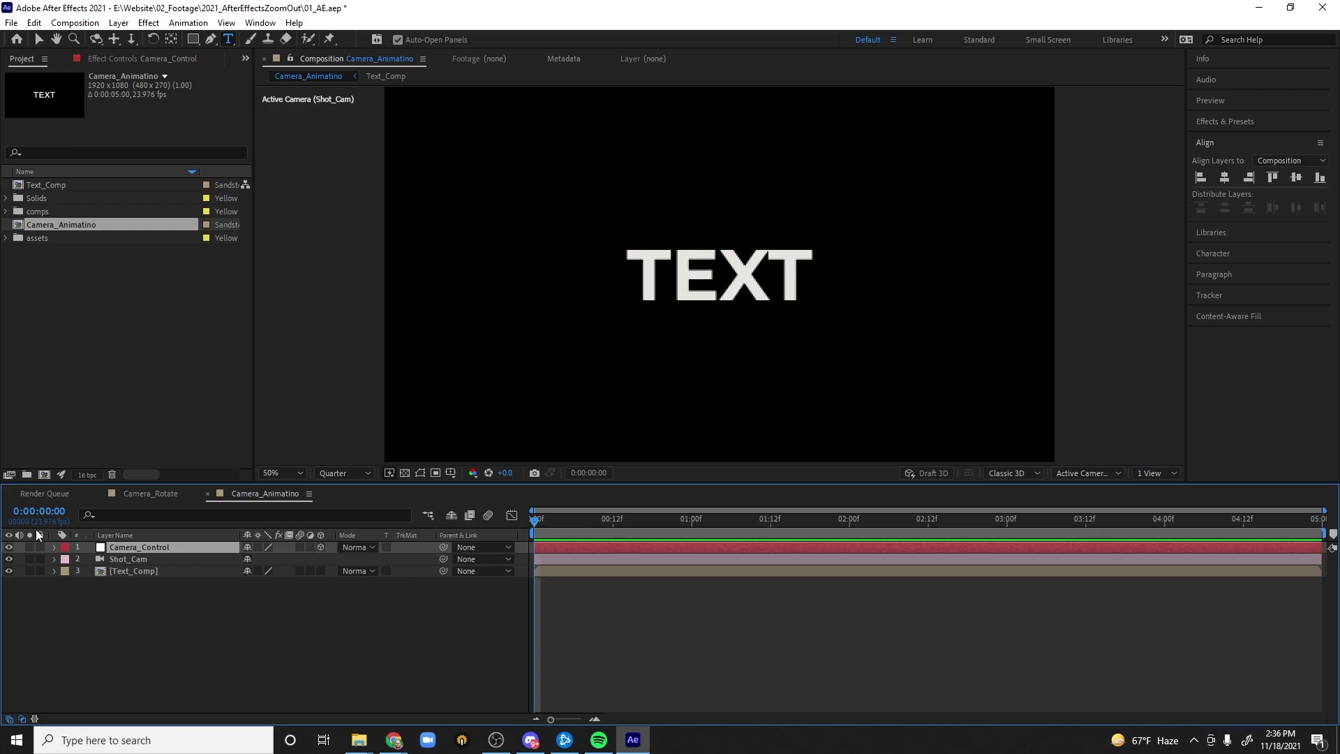
pyautogui.click(320, 571)
pyautogui.click(153, 559)
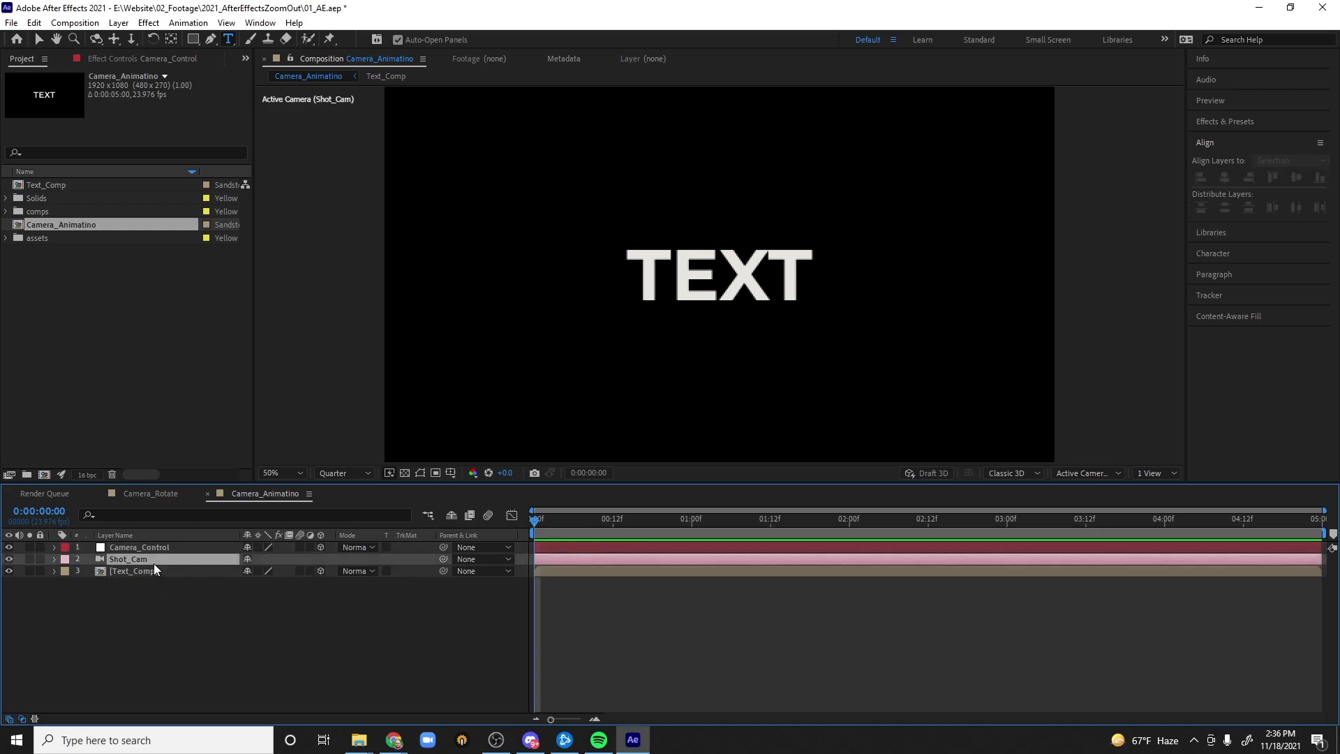
pyautogui.moveTo(438, 557); pyautogui.dragTo(158, 547)
pyautogui.click(246, 620)
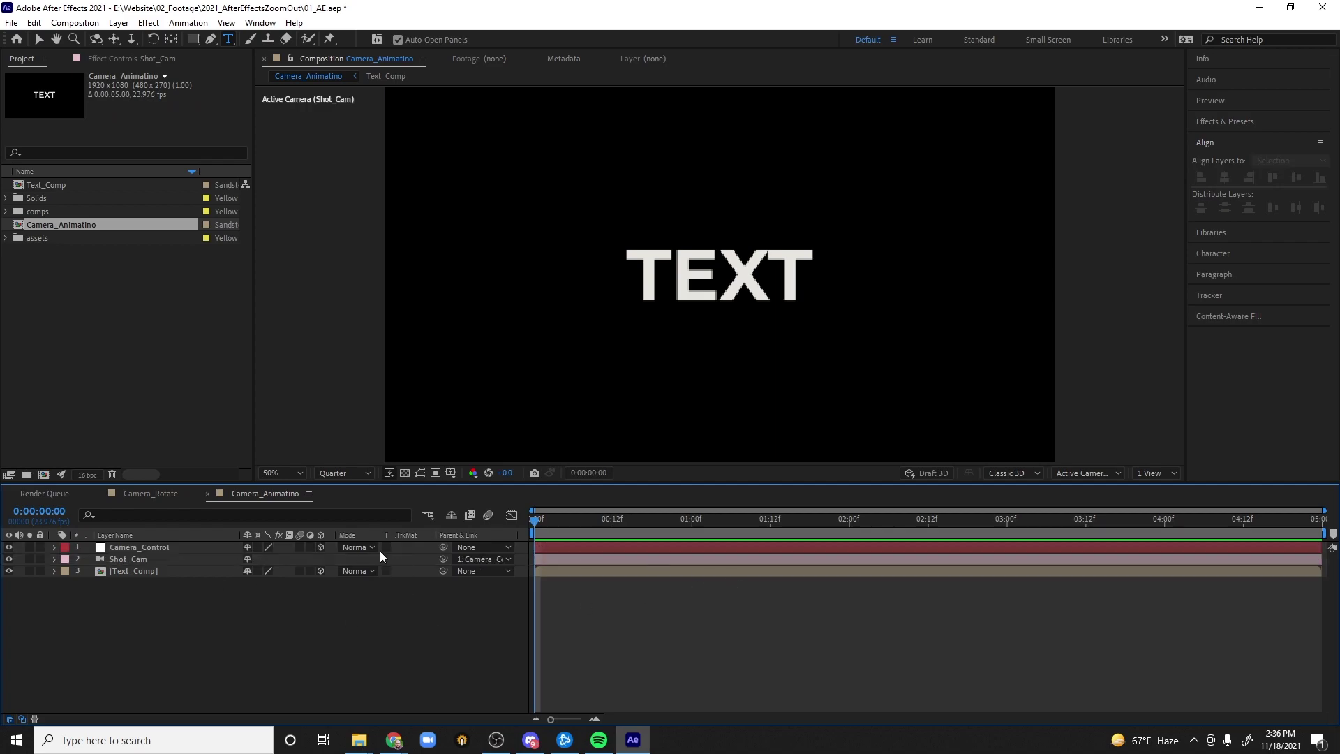
# - Set the composition preview resolution to Auto
pyautogui.click(152, 568)
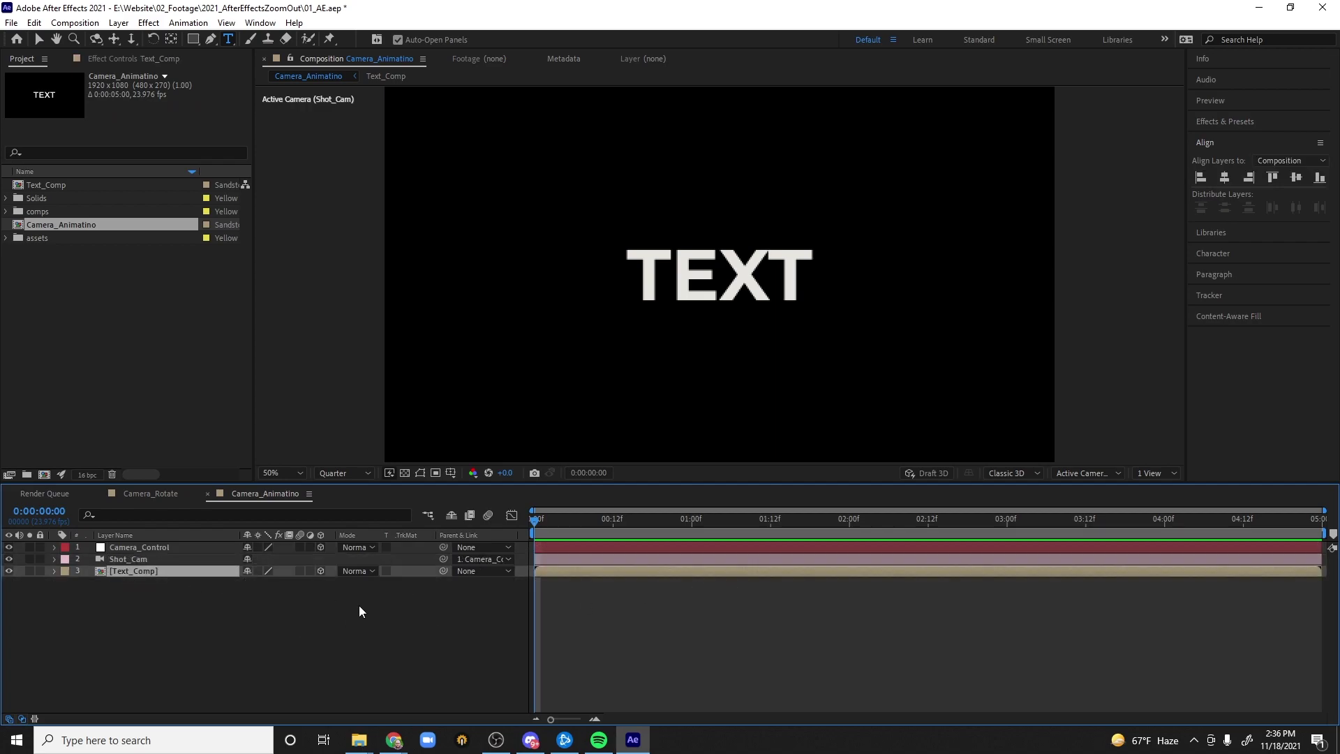
pyautogui.click(152, 559)
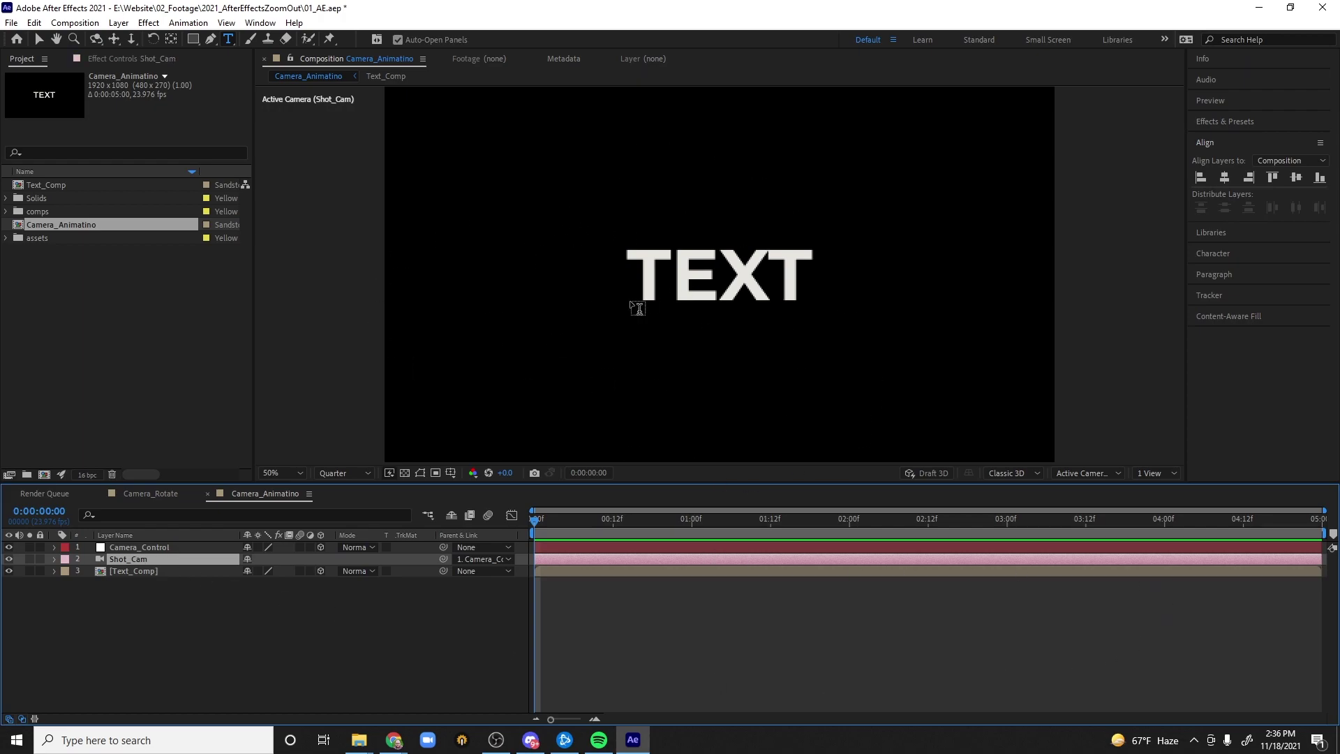
pyautogui.click(344, 473)
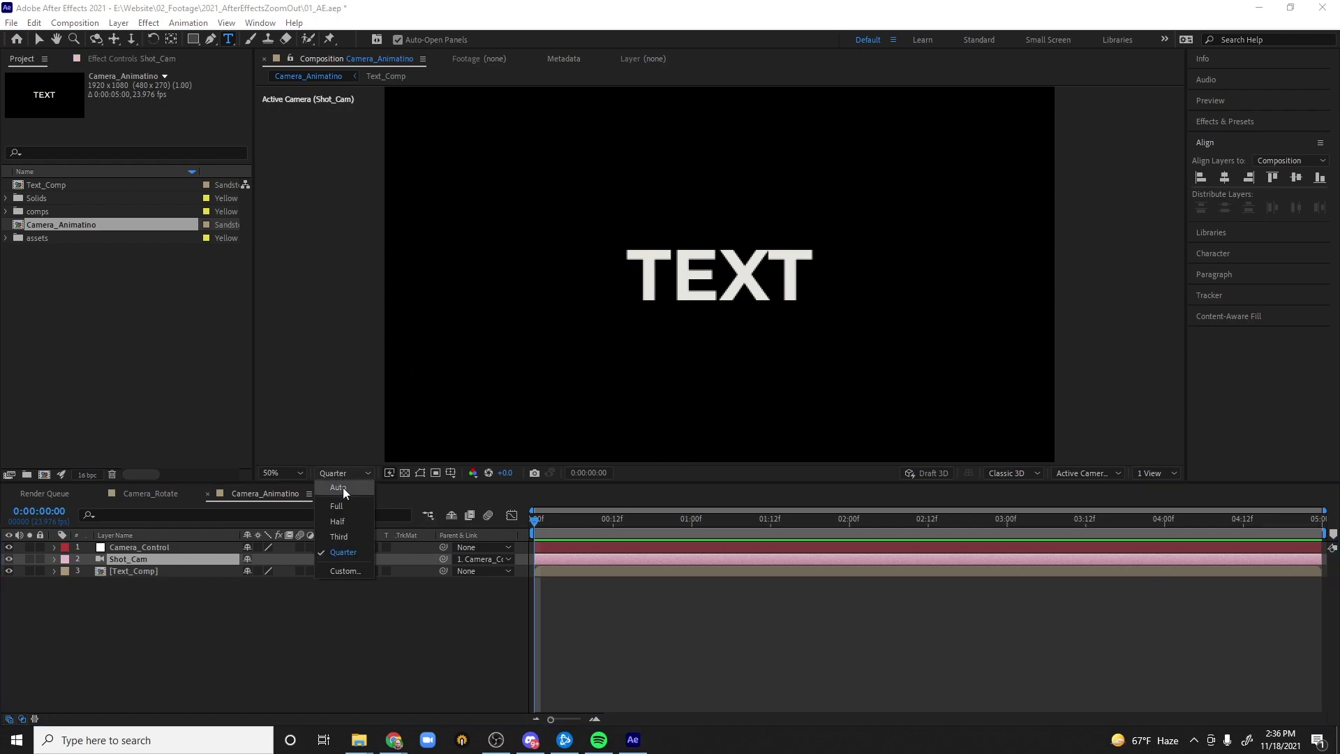
pyautogui.click(342, 487)
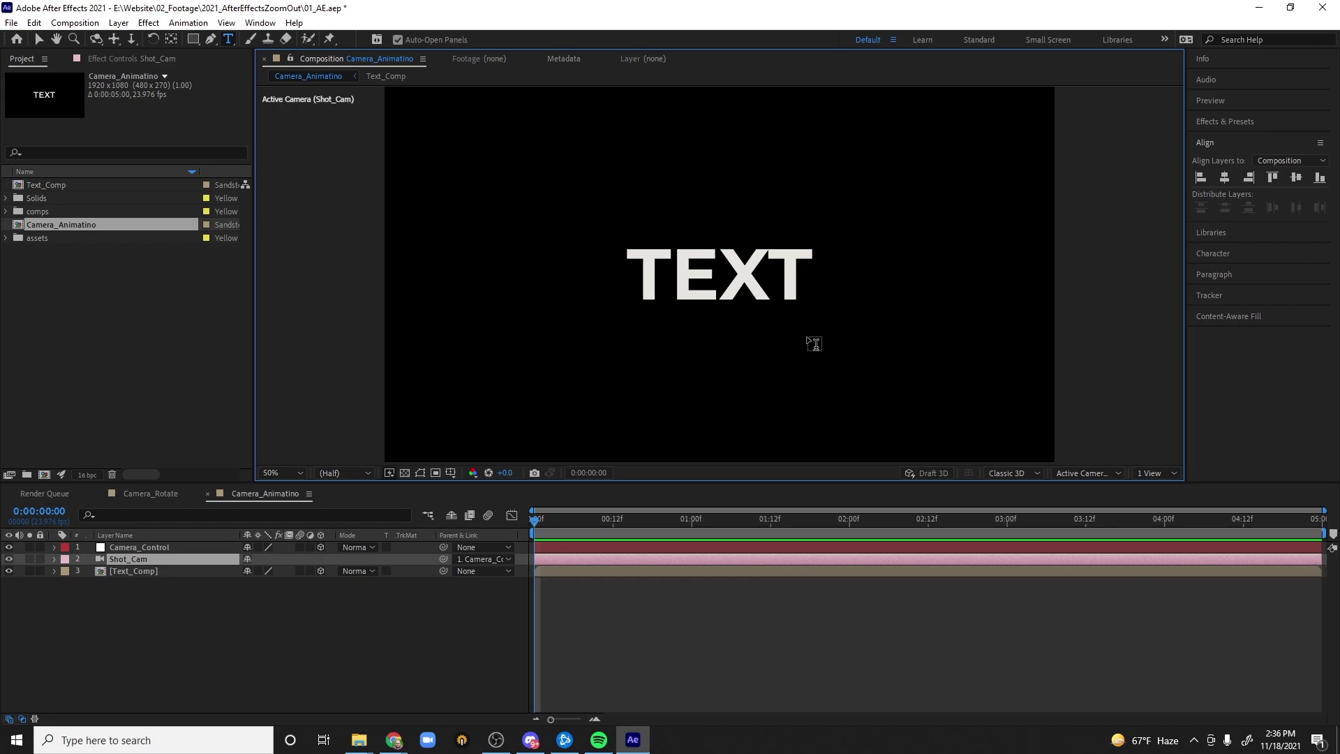
# - Move the time to 0:00:04:17 and select Camera_Control
pyautogui.click(1296, 525)
pyautogui.moveTo(1297, 526); pyautogui.dragTo(1259, 521)
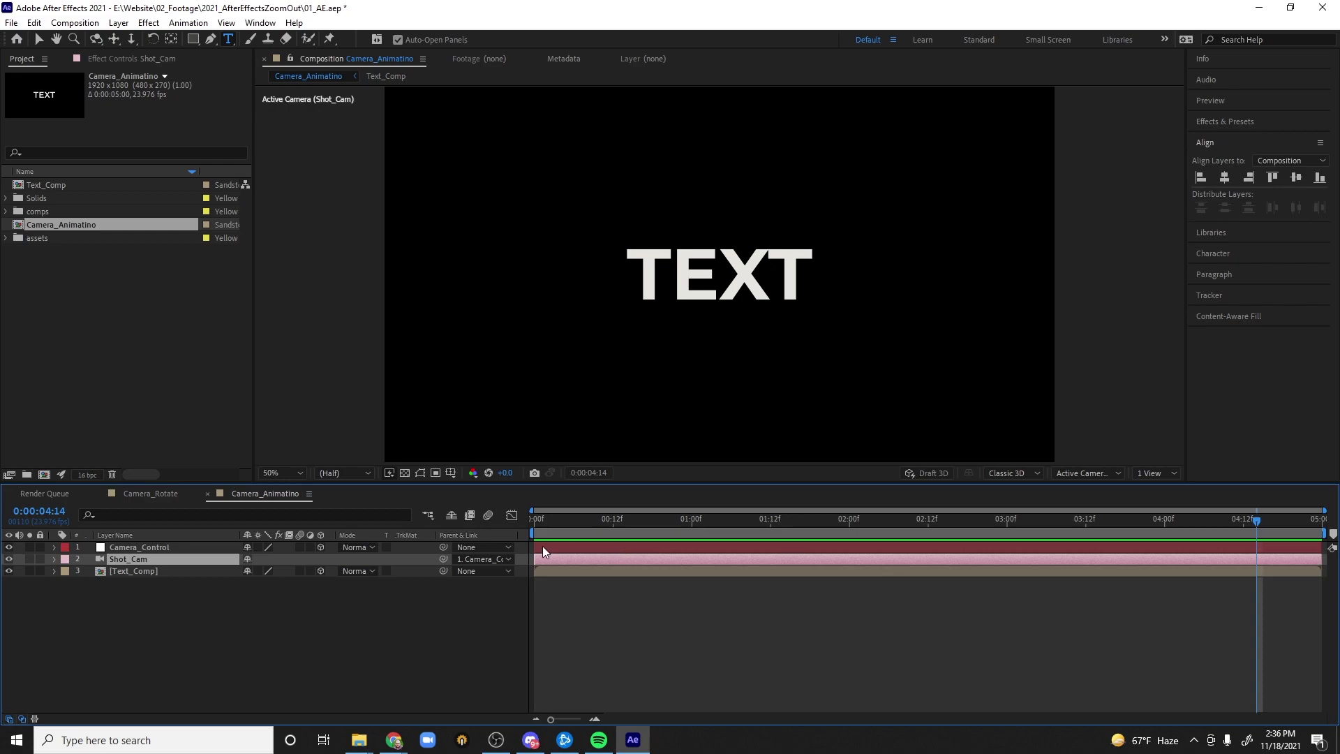
pyautogui.moveTo(1262, 521); pyautogui.dragTo(1276, 514)
pyautogui.click(116, 546)
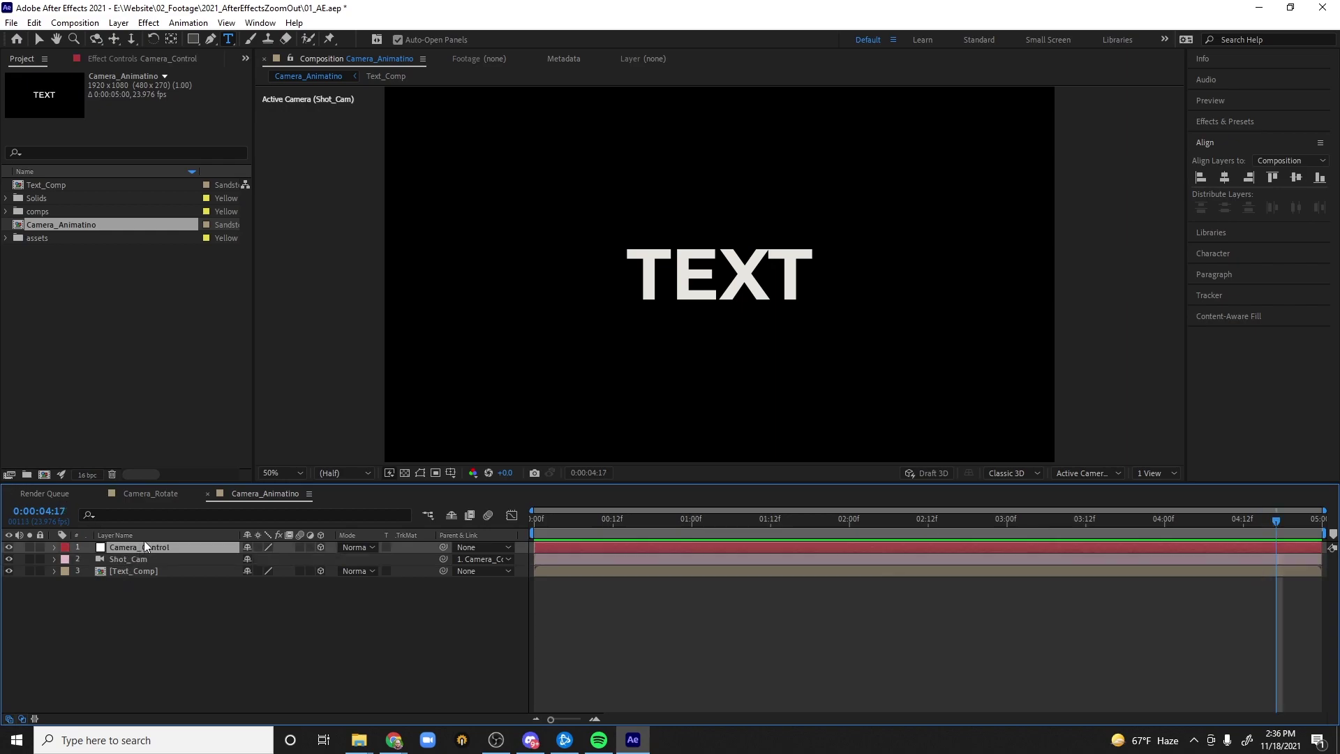
# - Separate Camera_Control's Position dimensions and keyframe Z Position at 0:00:04:17
pyautogui.press('p')
pyautogui.rightClick(113, 557)
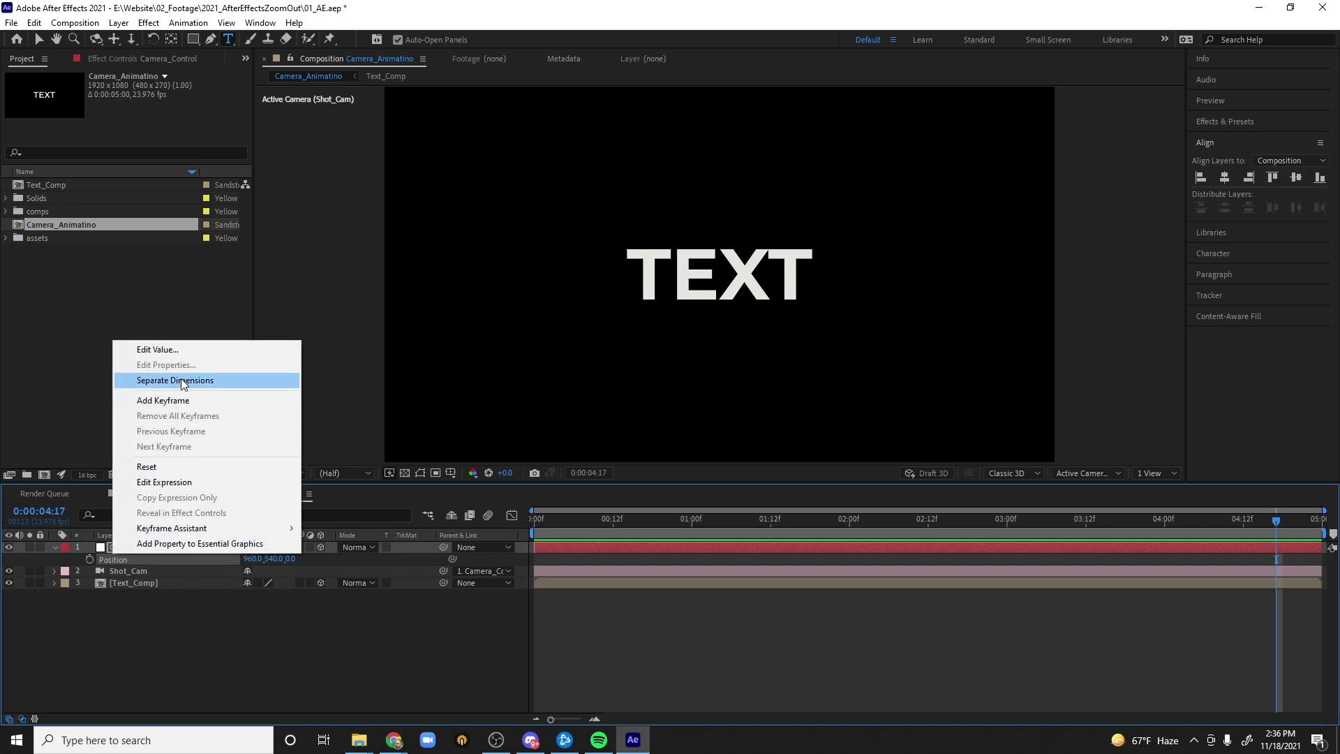
pyautogui.click(183, 382)
pyautogui.click(90, 584)
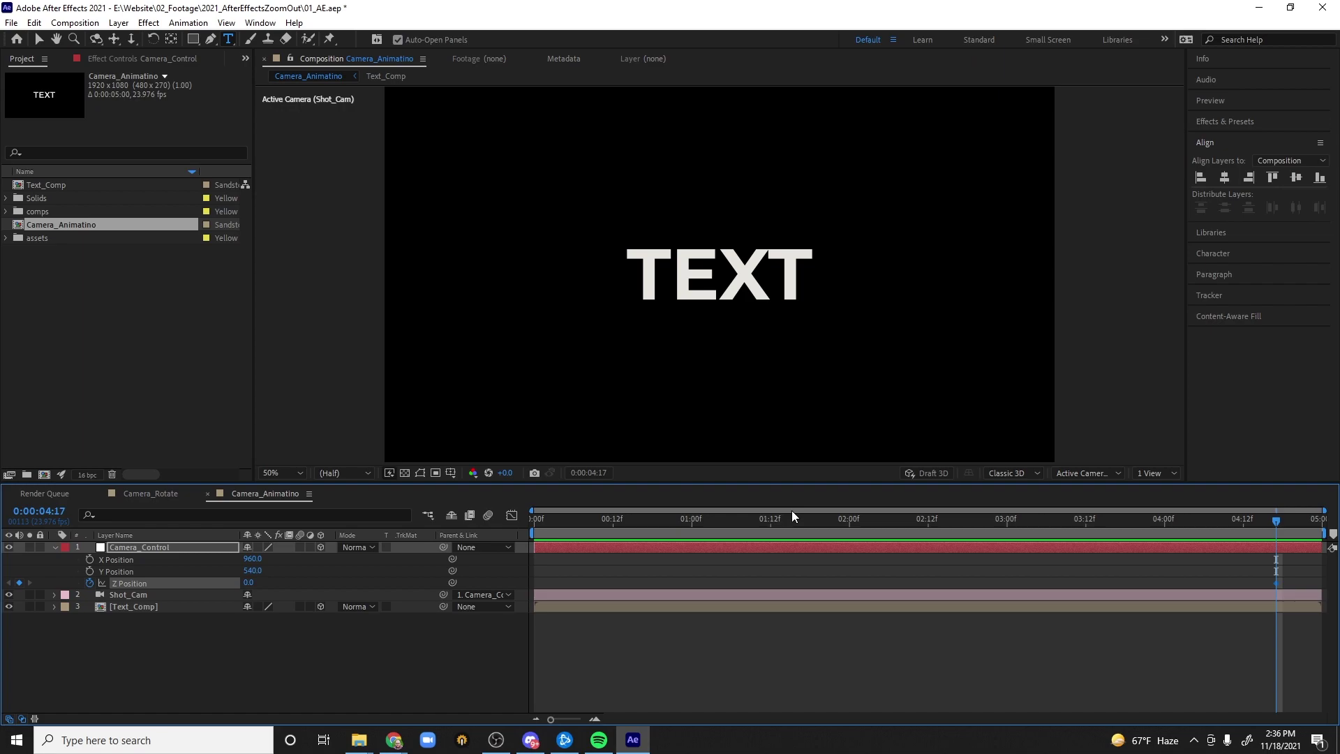
# - Set Z Position to 1260 at 0:00:03:10 and switch preview resolution to Full
pyautogui.moveTo(1036, 518); pyautogui.dragTo(1073, 539)
pyautogui.click(263, 588)
pyautogui.moveTo(249, 583); pyautogui.dragTo(768, 631)
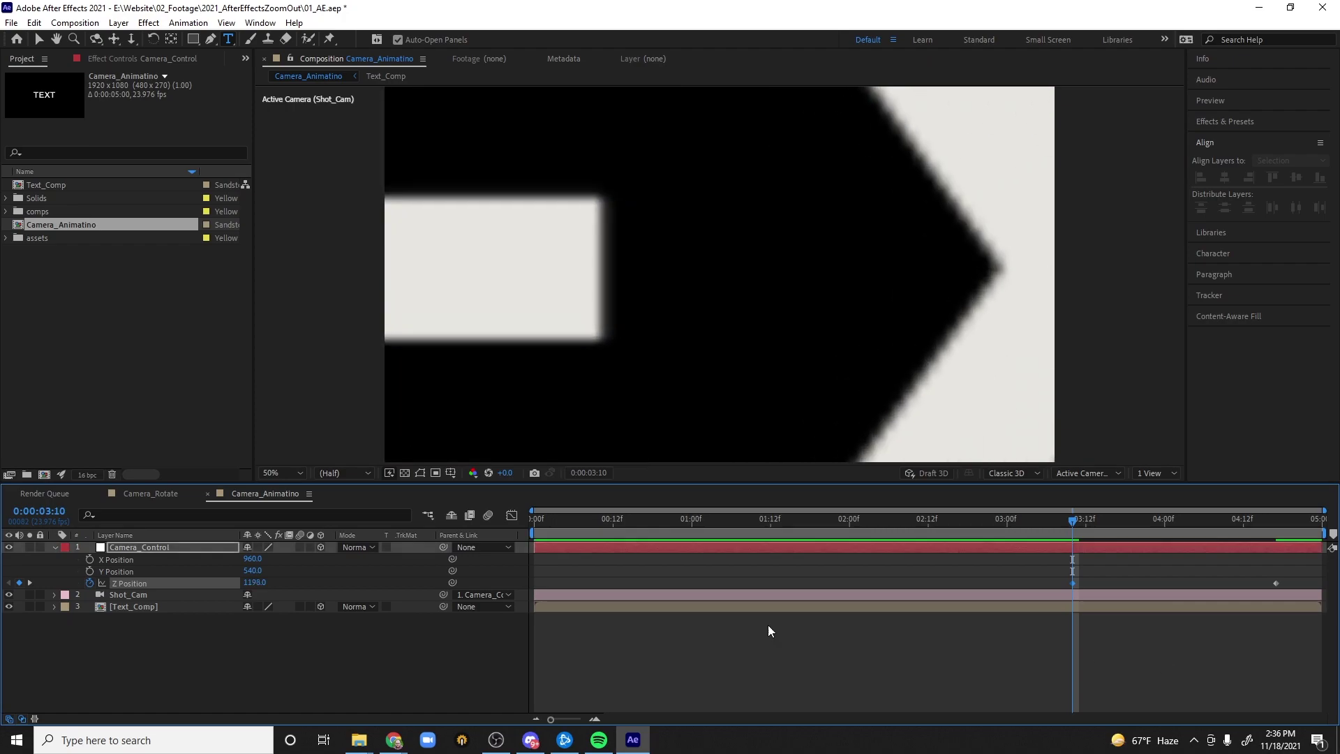
pyautogui.click(139, 585)
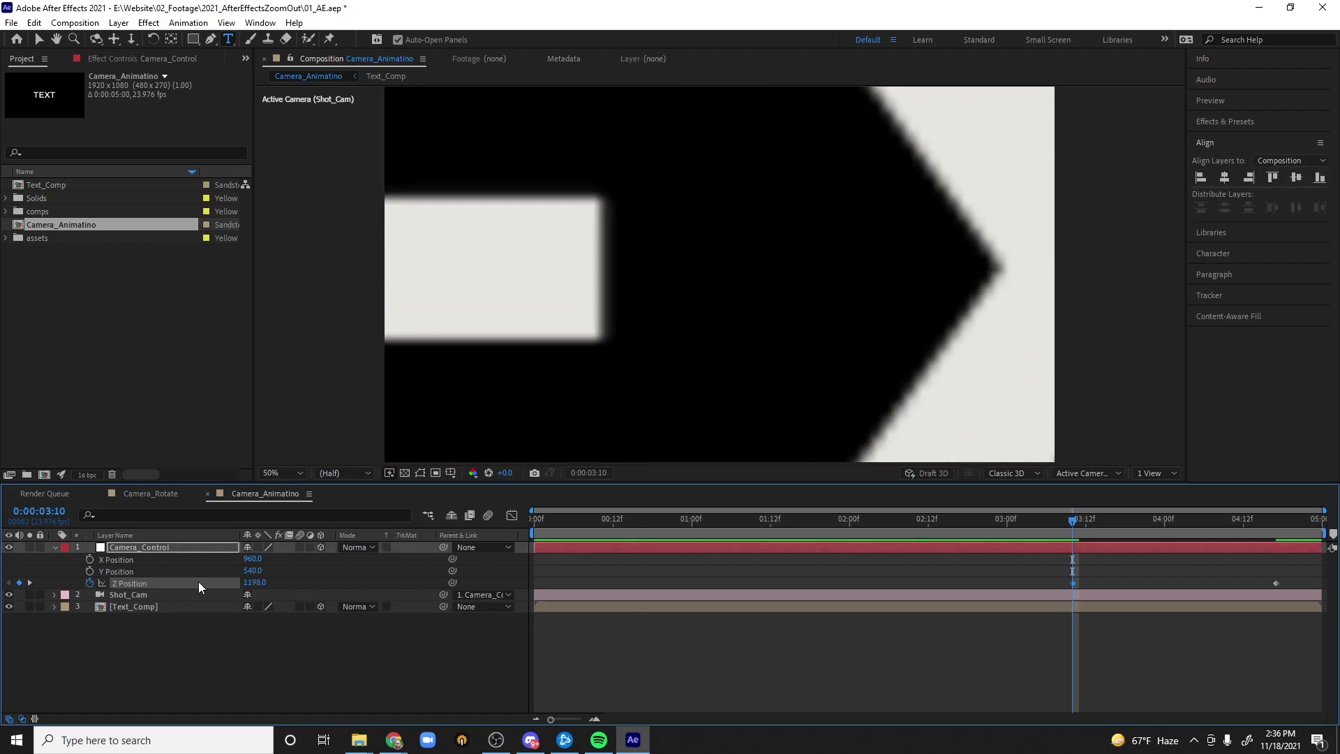
pyautogui.moveTo(254, 583); pyautogui.dragTo(372, 583)
pyautogui.click(367, 474)
pyautogui.click(346, 506)
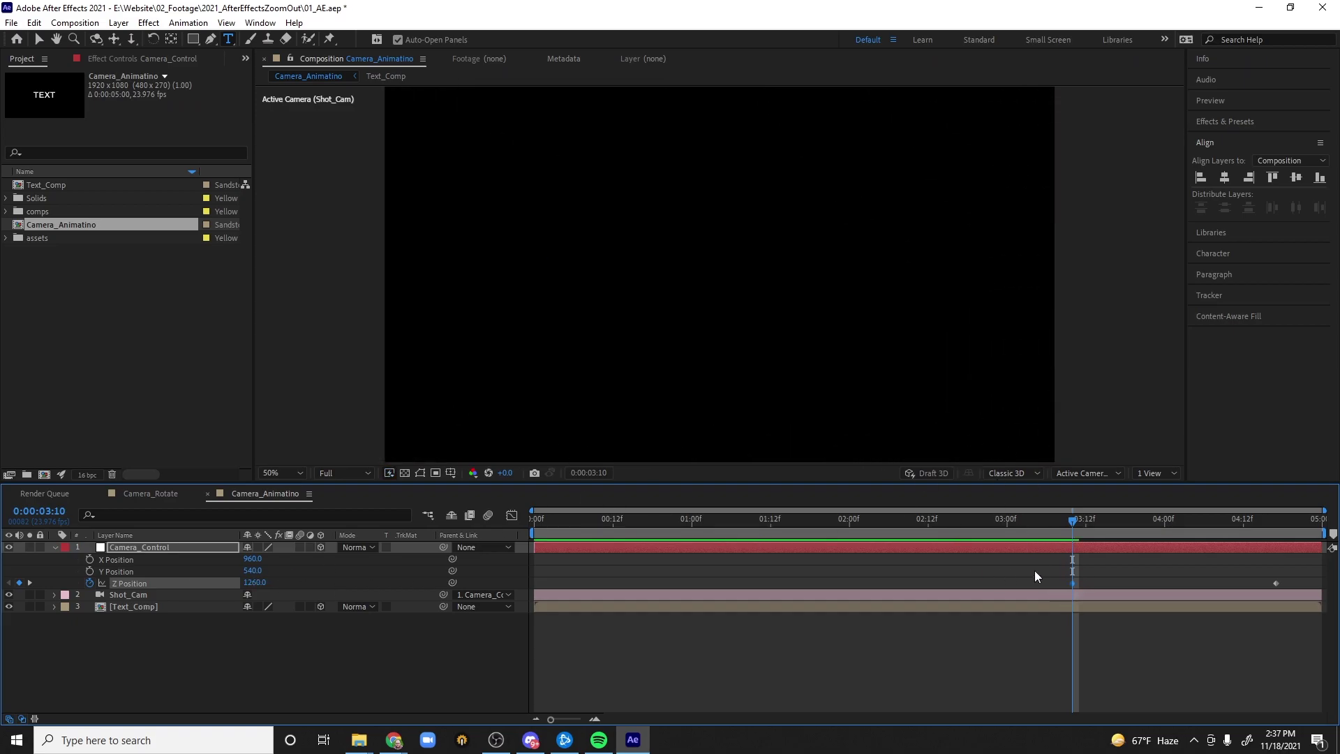
# - Preview the push-in from 0:00:03:07, then park at 0:00:03:20 with Camera_Control selected
pyautogui.click(1053, 514)
pyautogui.press('space')
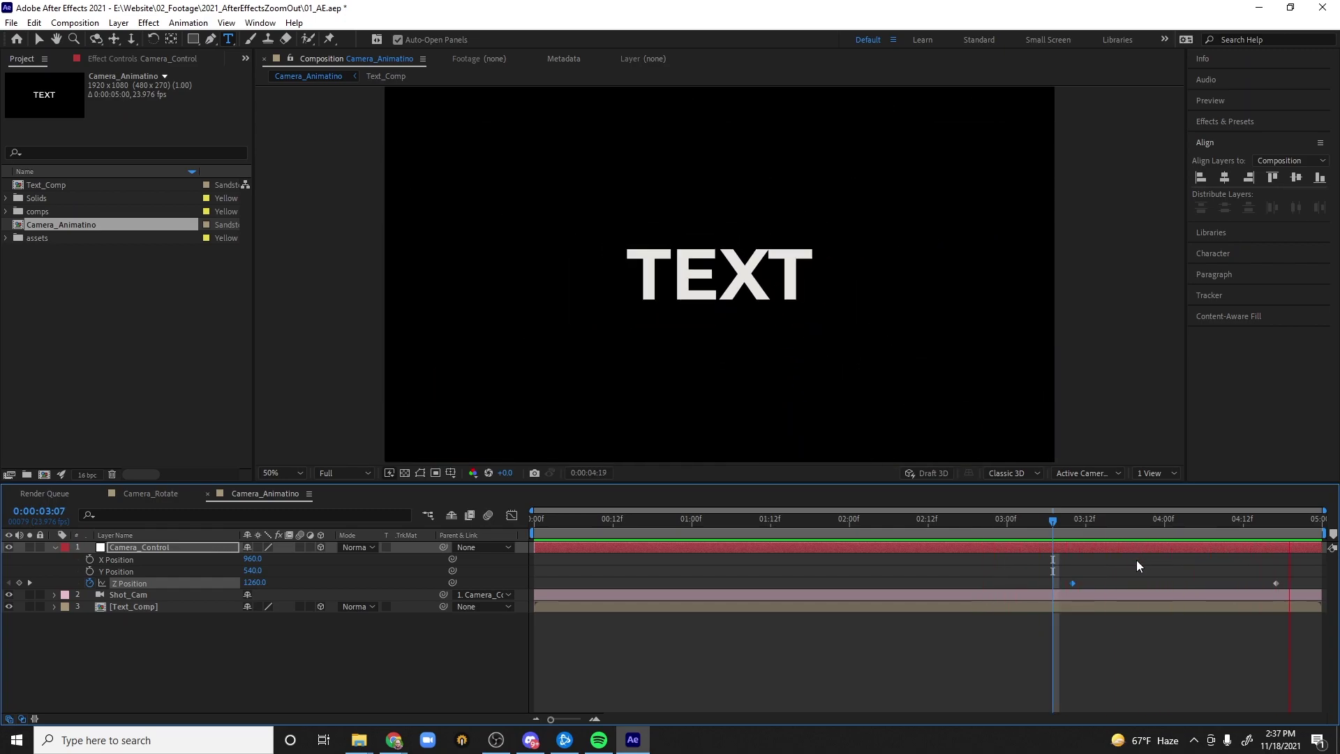
pyautogui.press('space')
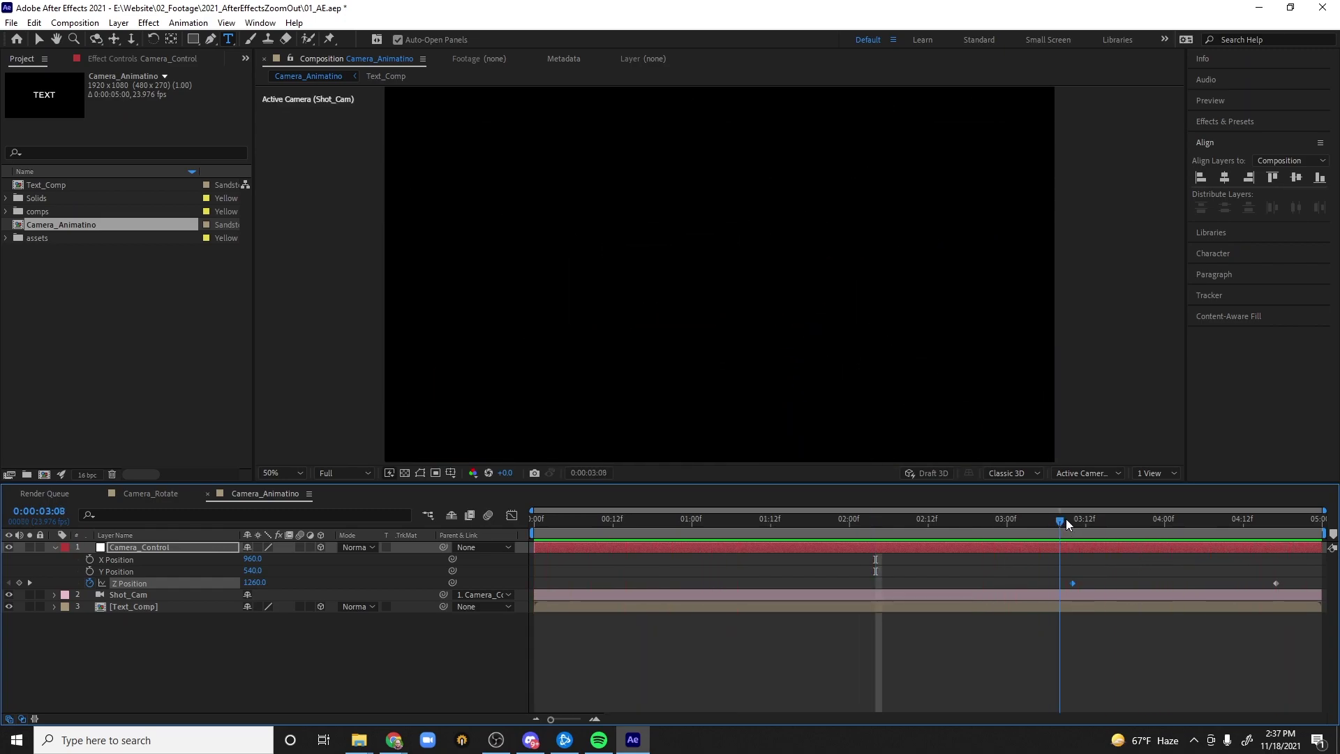
pyautogui.moveTo(1065, 518); pyautogui.dragTo(1141, 520)
pyautogui.click(153, 547)
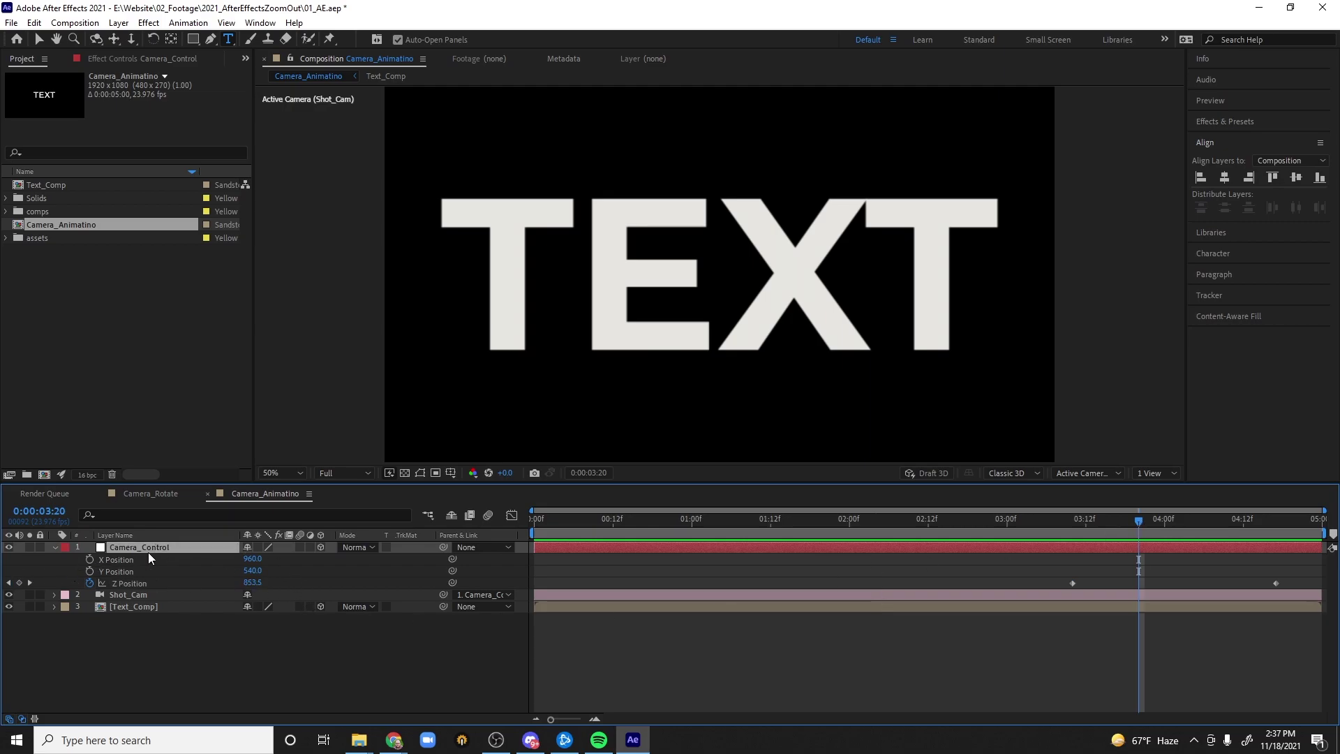
# - Try a 45° X Rotation on Camera_Control, then undo it back to zero
pyautogui.press('r')
pyautogui.click(169, 637)
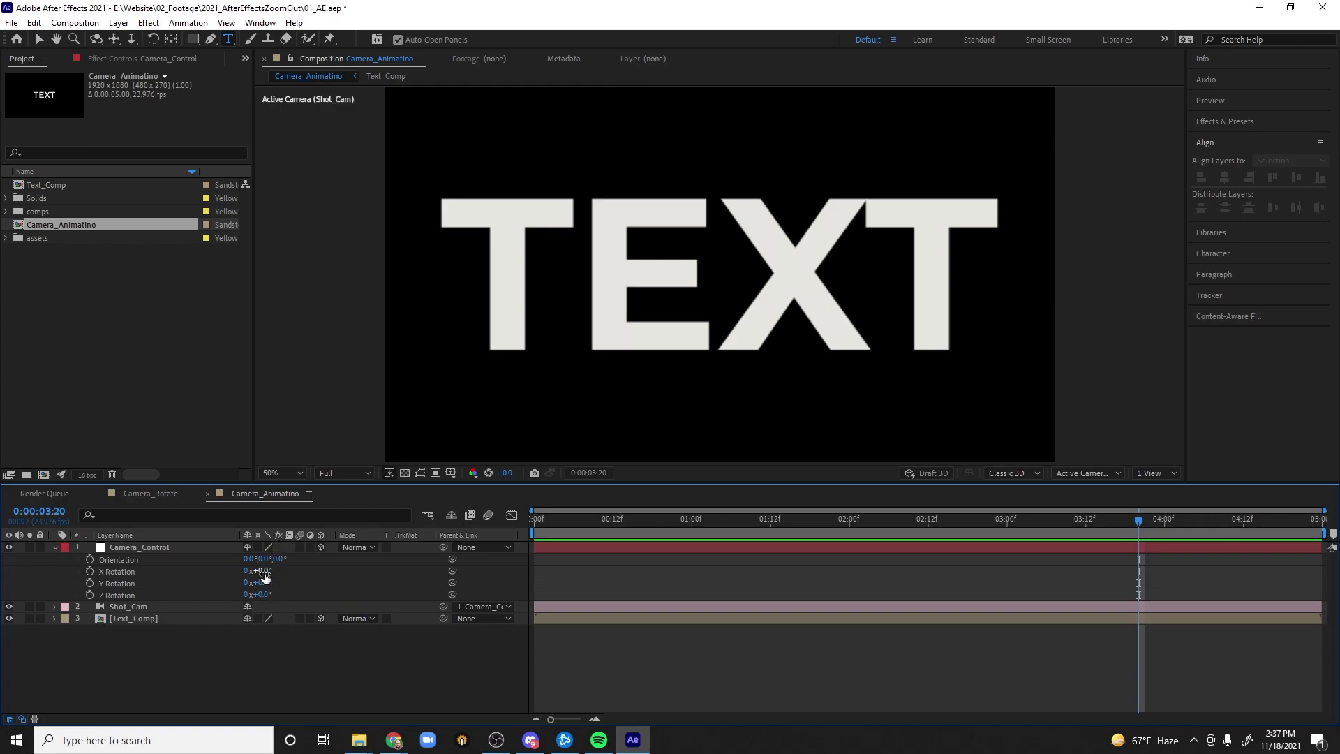
pyautogui.moveTo(260, 570); pyautogui.dragTo(366, 598)
pyautogui.hotkey('ctrl', 'z')
pyautogui.click(170, 547)
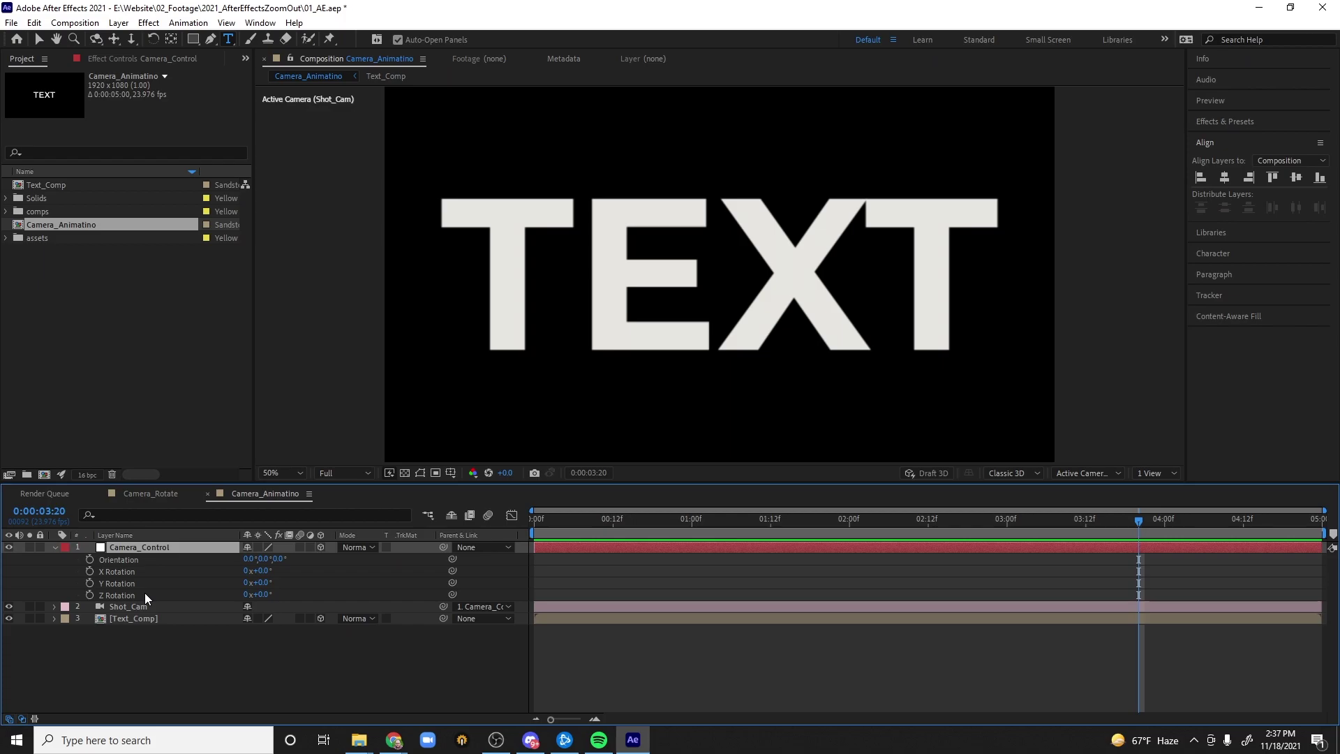
# - Step back to 0:00:03:19 and show only Camera_Control's keyframed properties with U
pyautogui.click(157, 606)
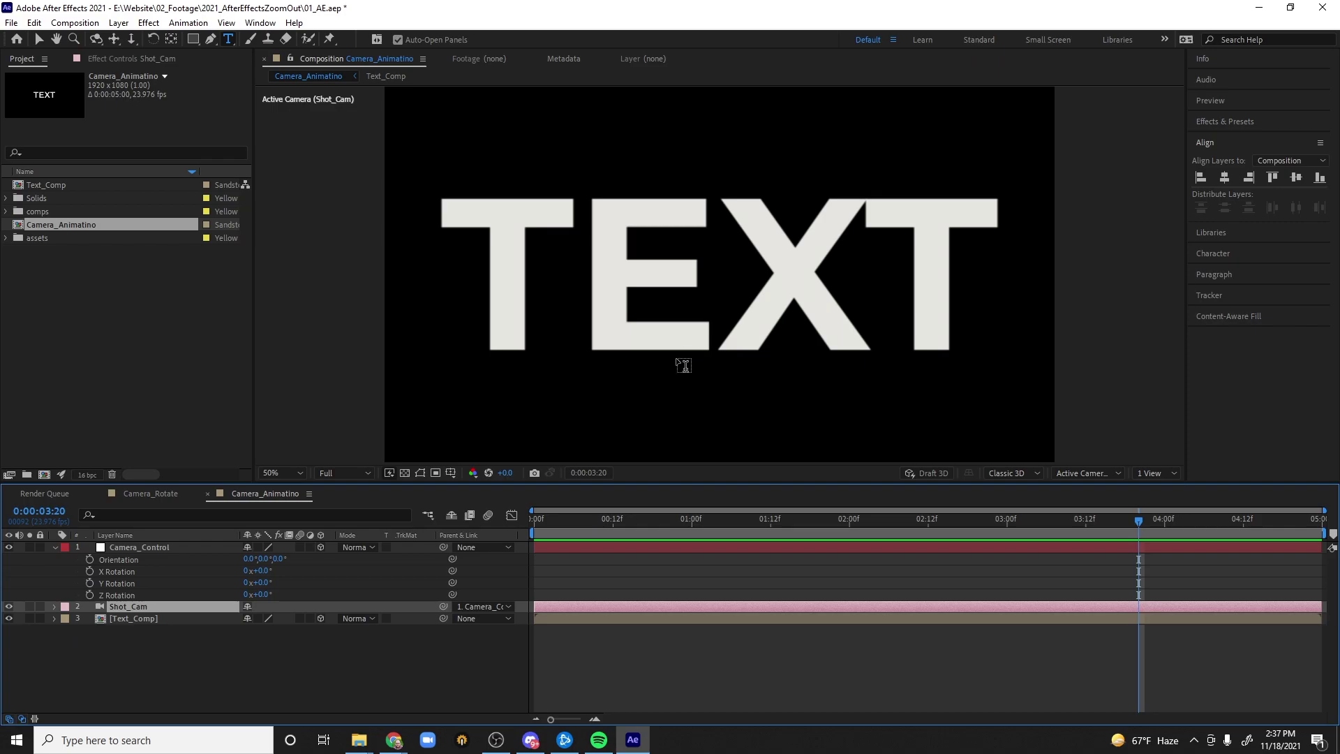
pyautogui.press('pageup')
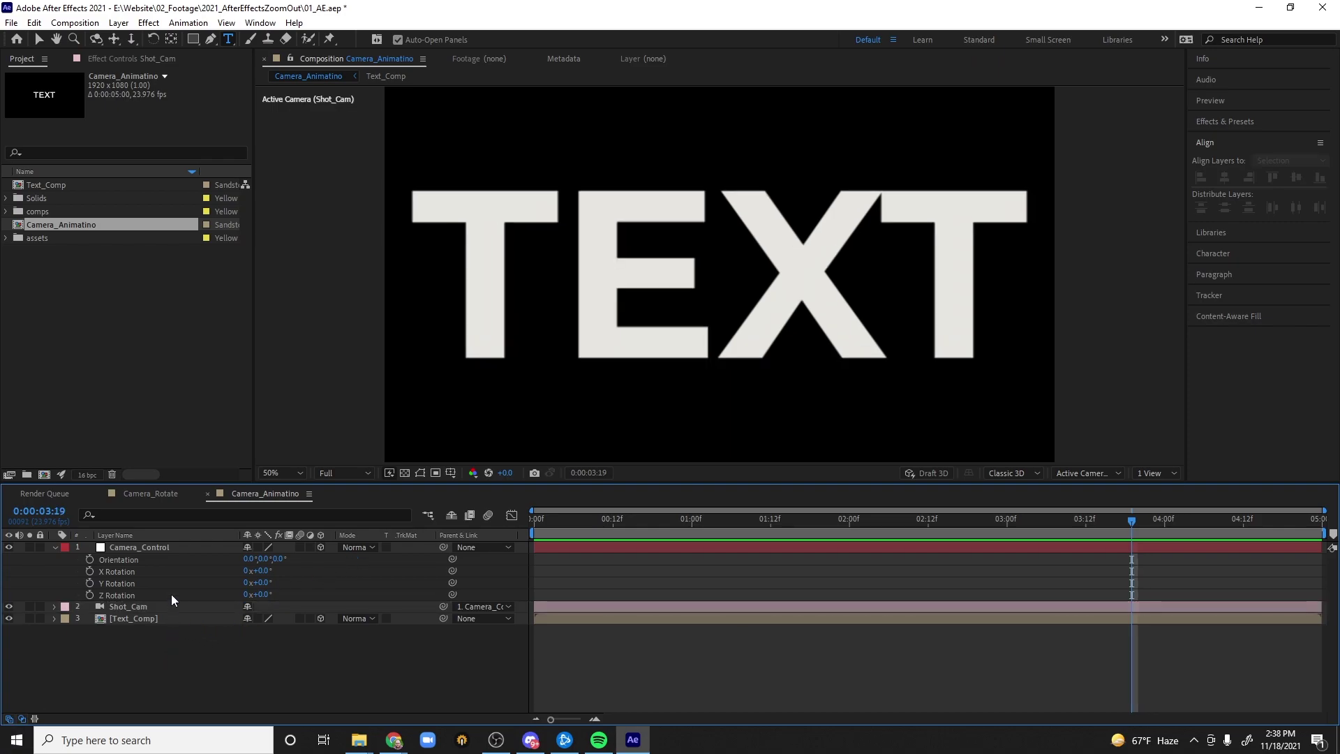
pyautogui.click(170, 594)
pyautogui.click(171, 603)
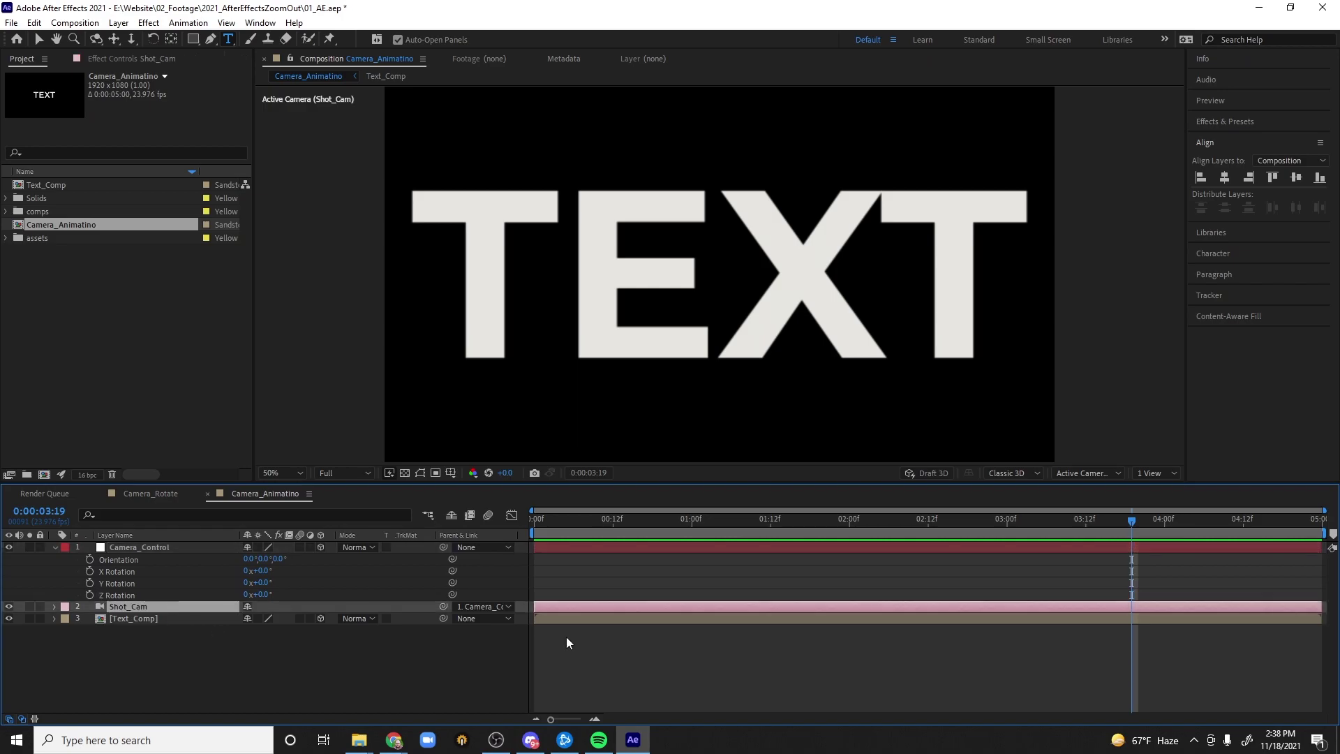
pyautogui.click(162, 549)
pyautogui.press('u')
pyautogui.click(123, 580)
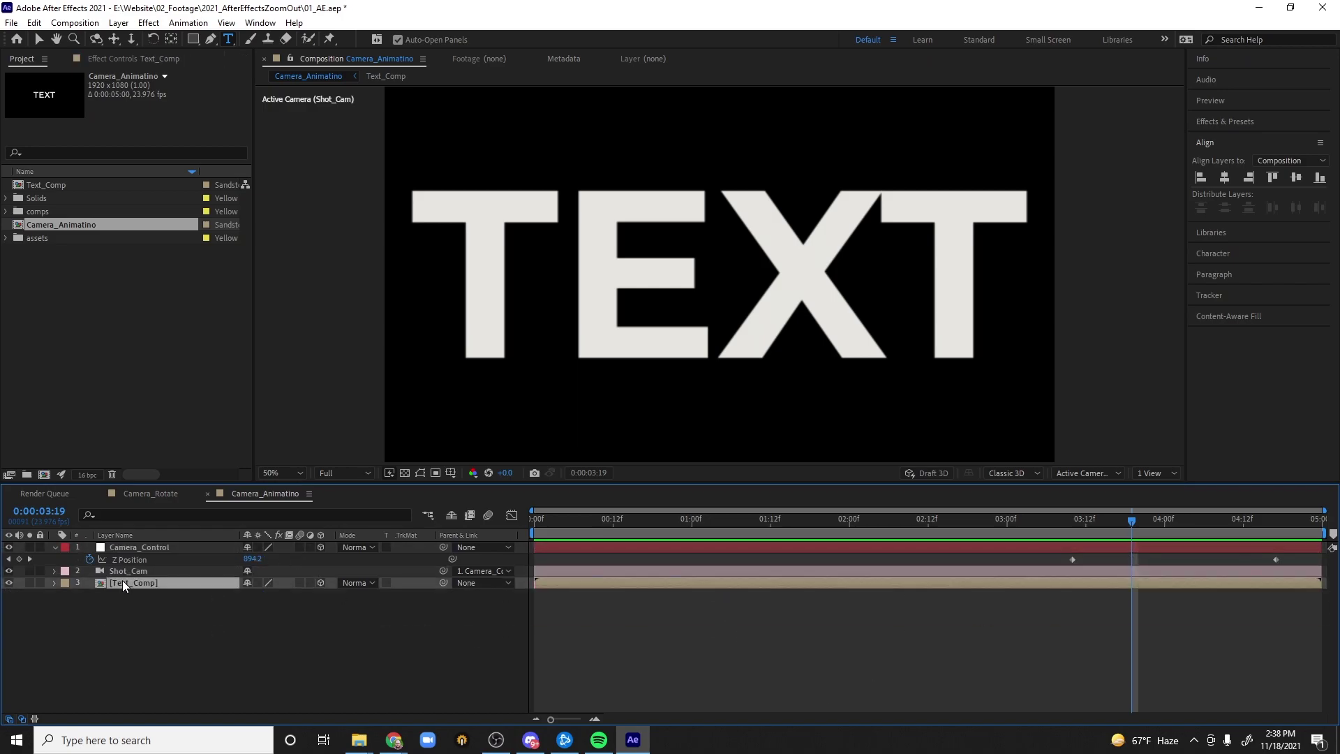
pyautogui.click(126, 571)
# - Set a 0° Z Rotation keyframe on Shot_Cam at 0:00:04:17
pyautogui.press('r')
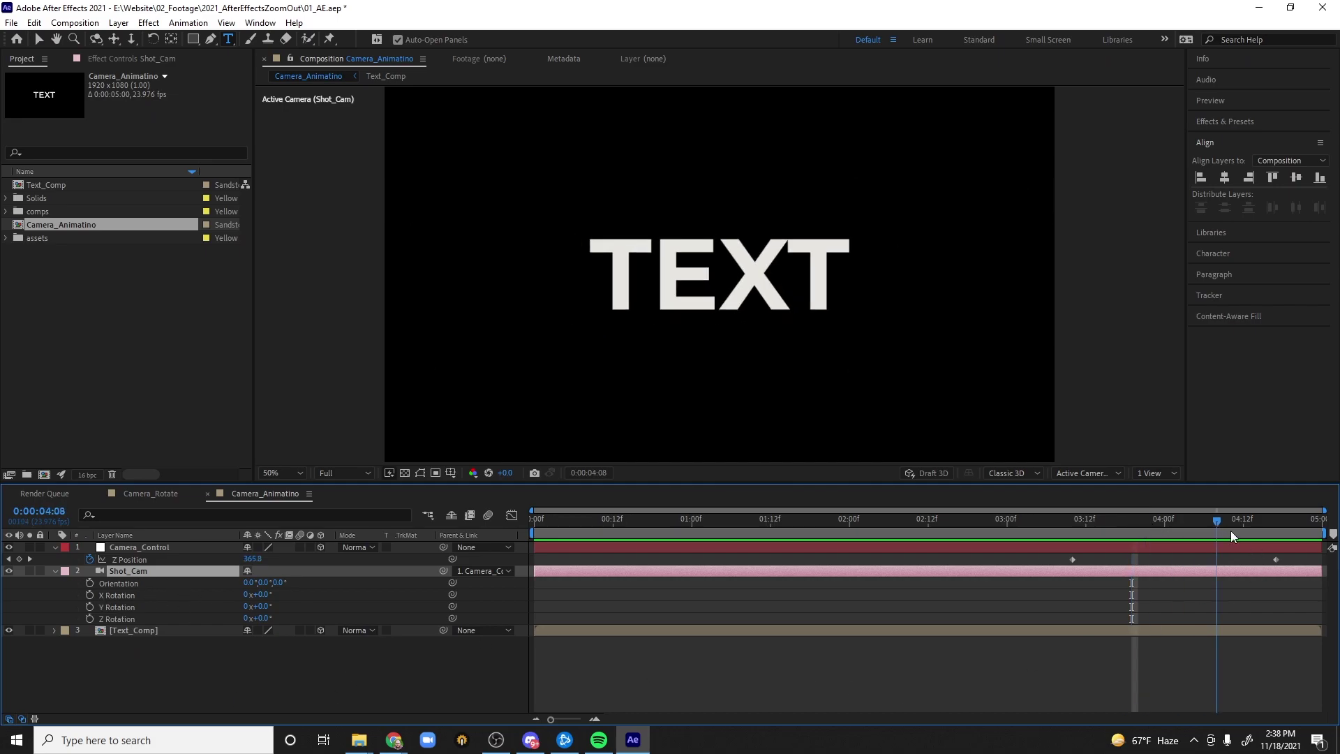
pyautogui.moveTo(1232, 534); pyautogui.dragTo(1276, 534)
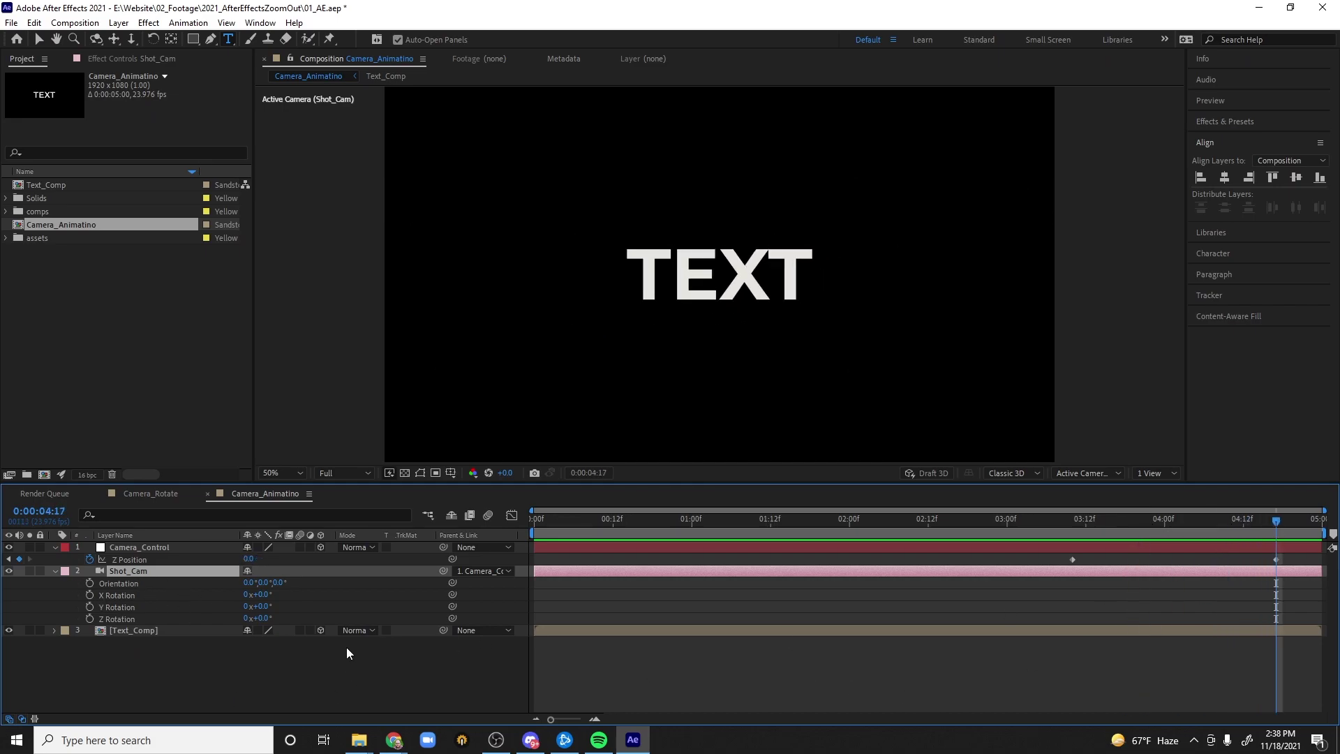
pyautogui.click(90, 619)
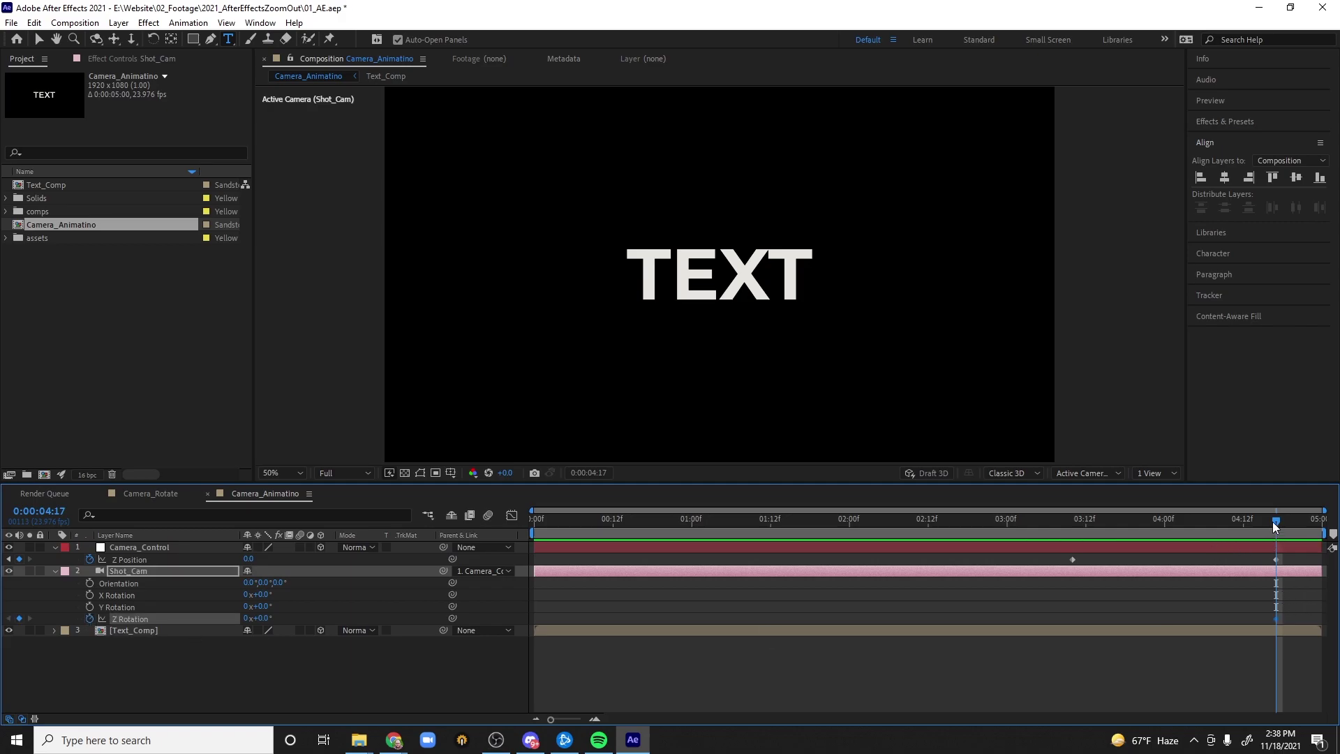
# - Set Shot_Cam's Z Rotation to -120° at 0:00:04:09 and preview from 0:00:03:22
pyautogui.moveTo(1274, 526); pyautogui.dragTo(1224, 530)
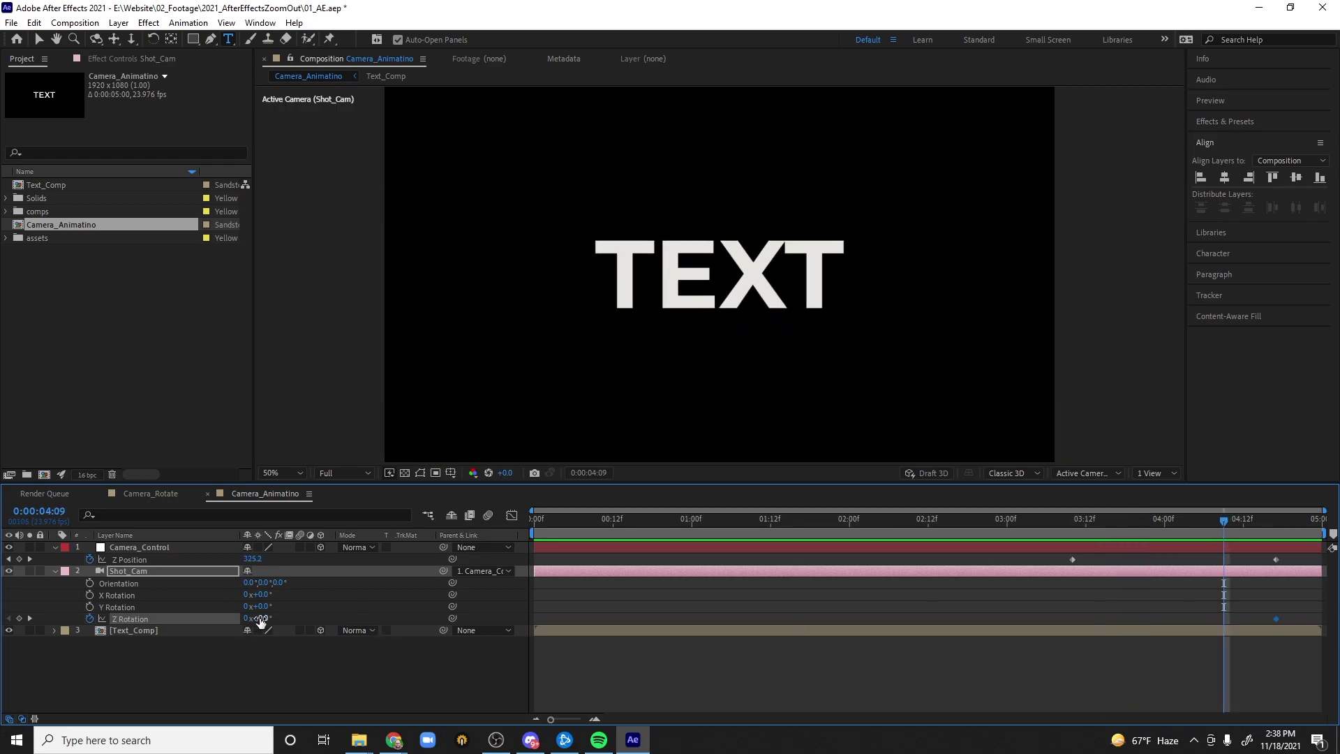
pyautogui.moveTo(260, 618); pyautogui.dragTo(193, 631)
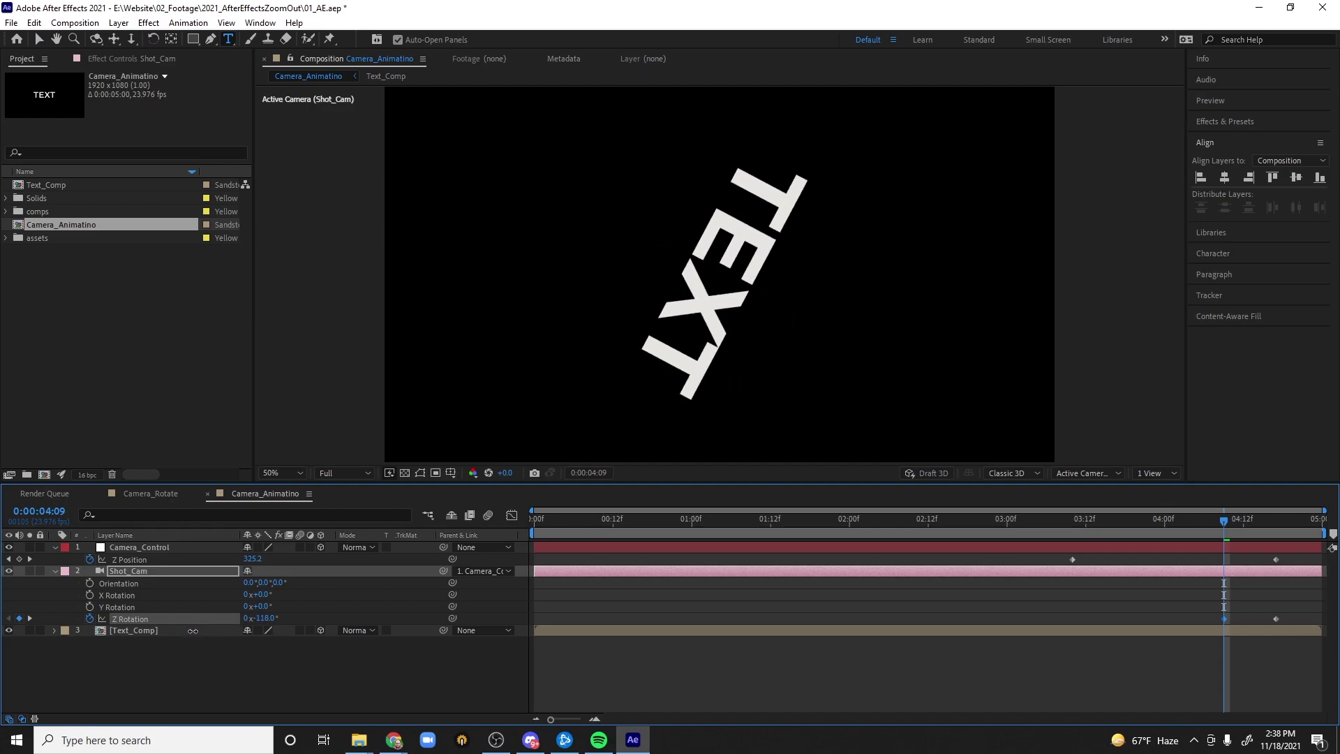
pyautogui.moveTo(275, 619)
pyautogui.mouseDown()
pyautogui.moveTo(238, 620)
pyautogui.moveTo(265, 622)
pyautogui.mouseUp()
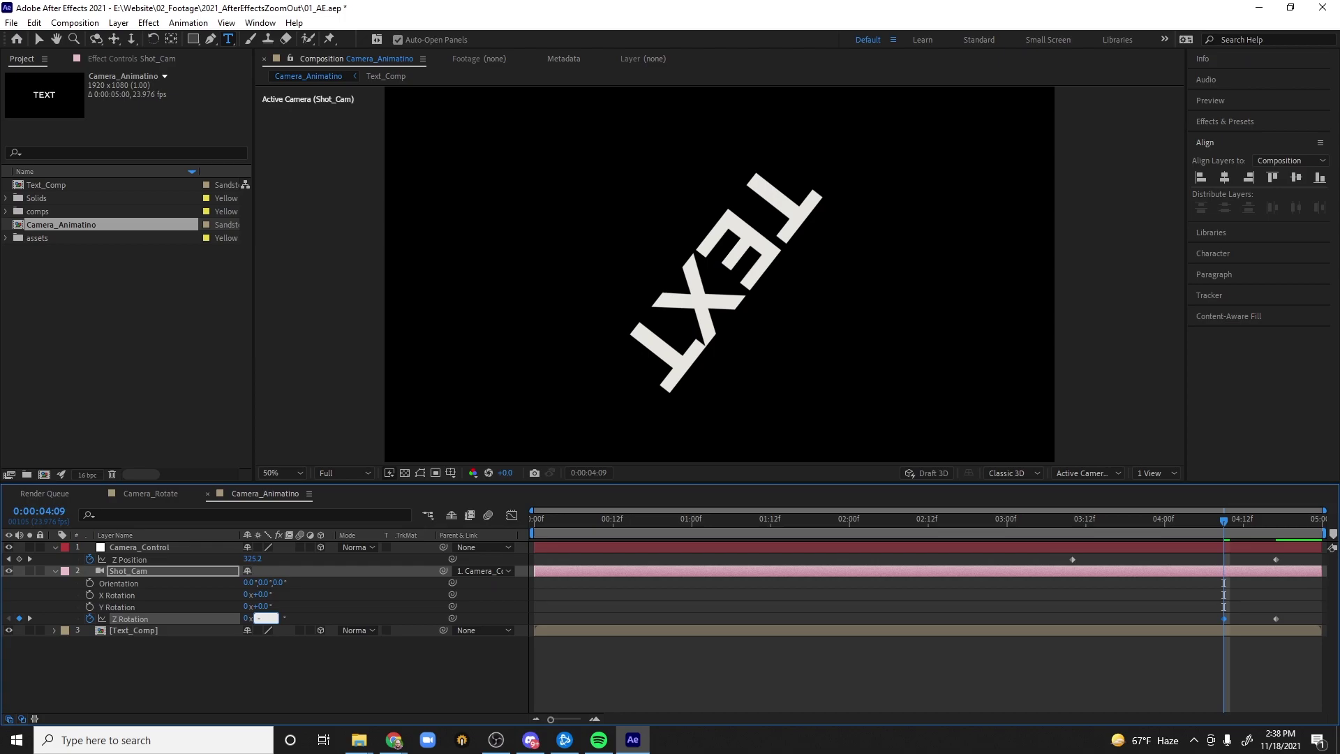
pyautogui.write('0')
pyautogui.press('Return')
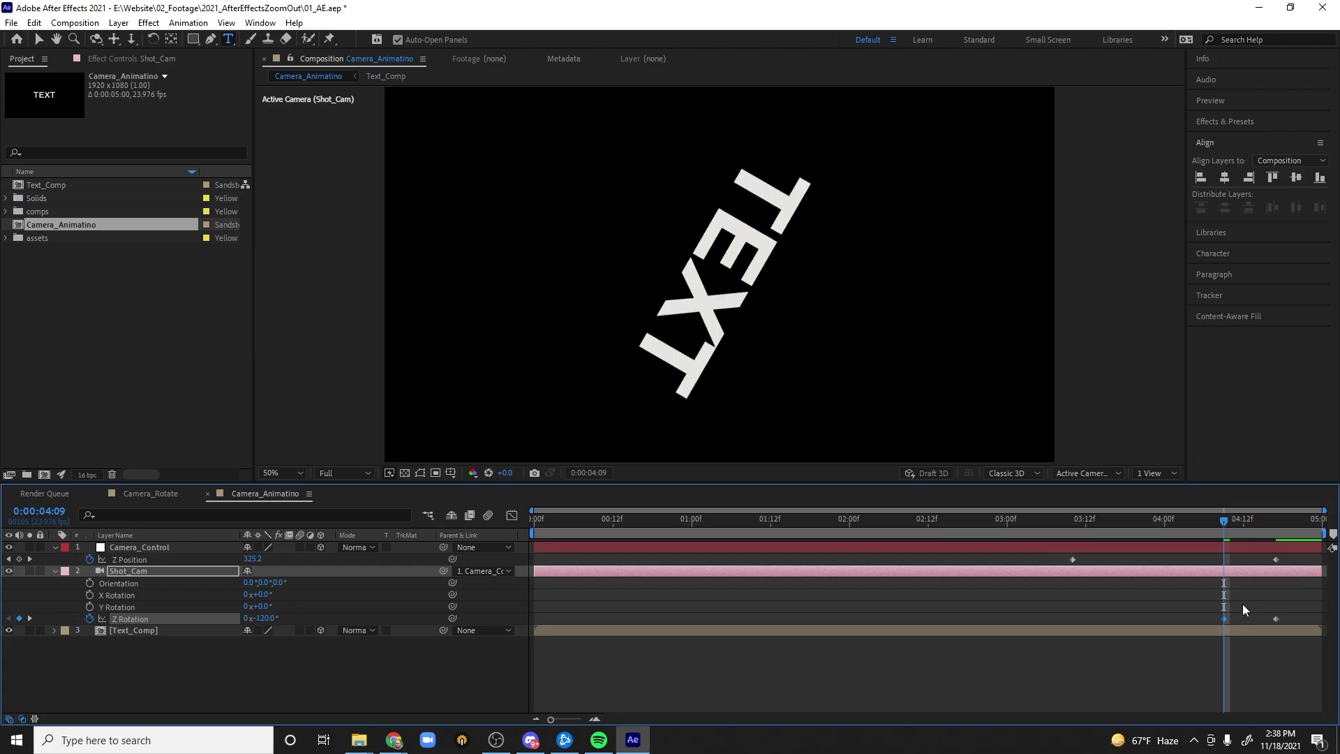
pyautogui.click(1155, 515)
pyautogui.press('space')
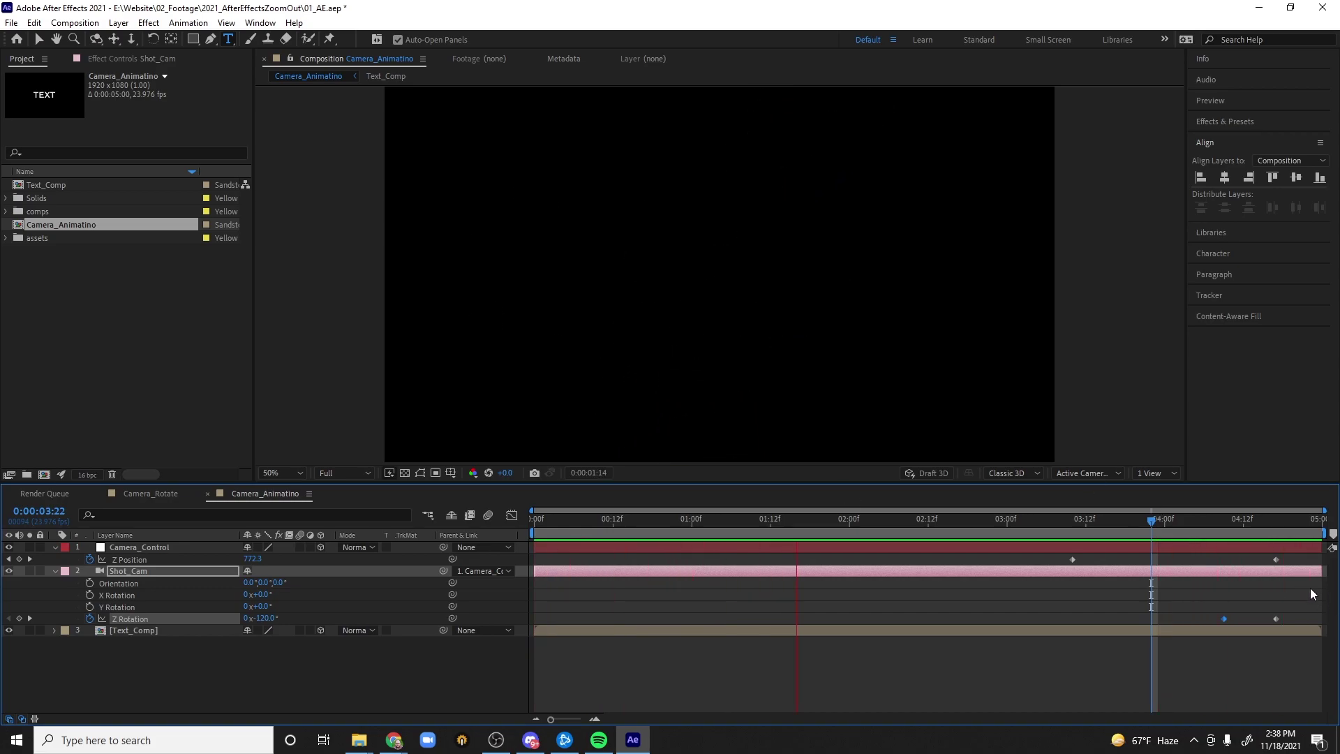
# - Move the Z Rotation keyframe to about 3:20 and the Z Position keyframe to about 2:01, then preview
pyautogui.press('pageup')
pyautogui.moveTo(1149, 522); pyautogui.dragTo(1218, 524)
pyautogui.moveTo(1221, 619); pyautogui.dragTo(1118, 619)
pyautogui.moveTo(922, 522); pyautogui.dragTo(954, 525)
pyautogui.moveTo(1071, 559); pyautogui.dragTo(843, 559)
pyautogui.moveTo(936, 525); pyautogui.dragTo(758, 521)
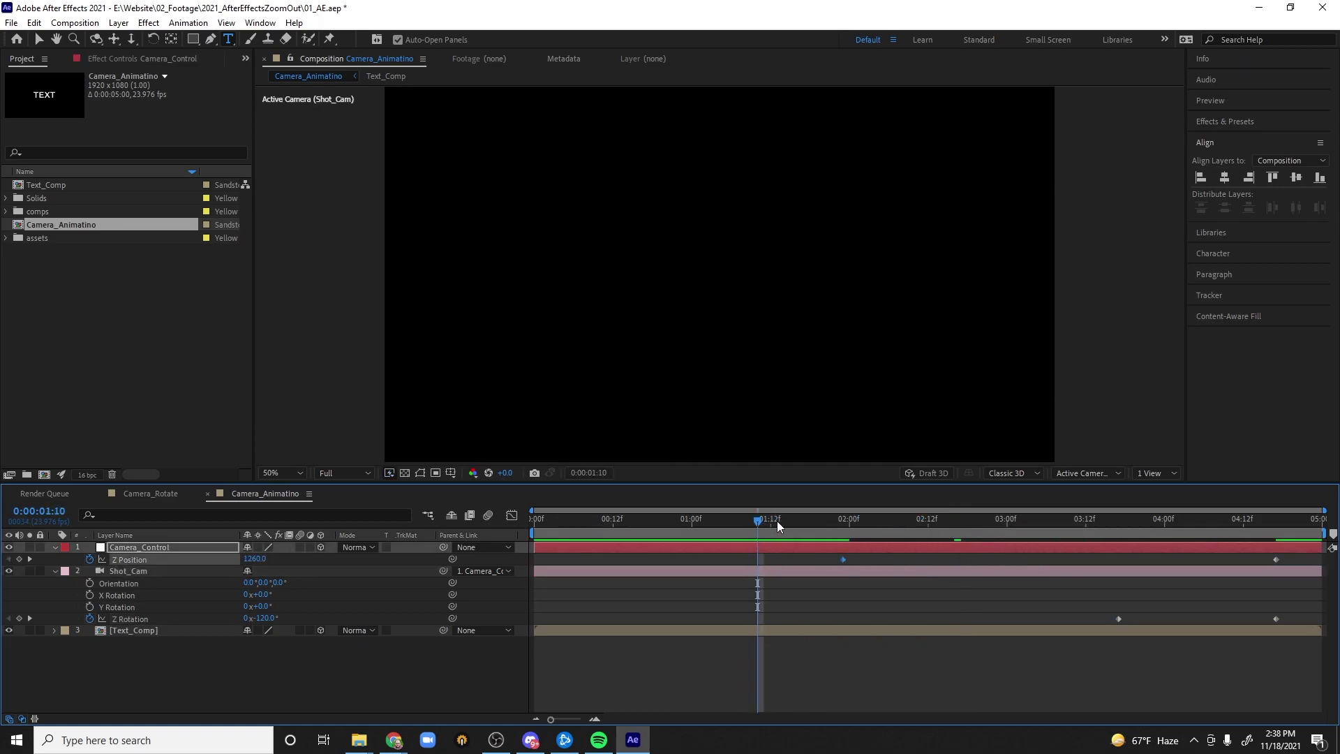
pyautogui.press('space')
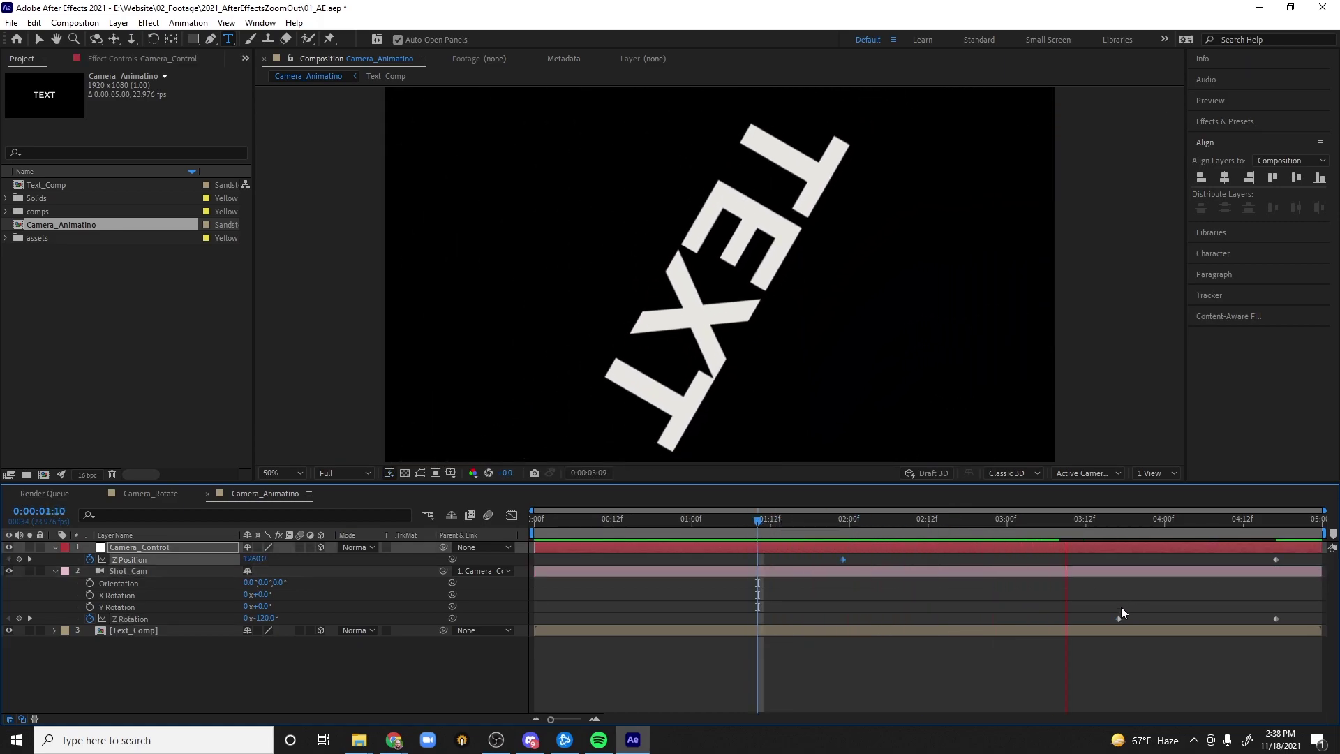
# - Shift the Z Rotation keyframe to about 1:17, preview, and marquee-select both Z Position keyframes
pyautogui.moveTo(1121, 617); pyautogui.dragTo(804, 619)
pyautogui.click(777, 520)
pyautogui.press('space')
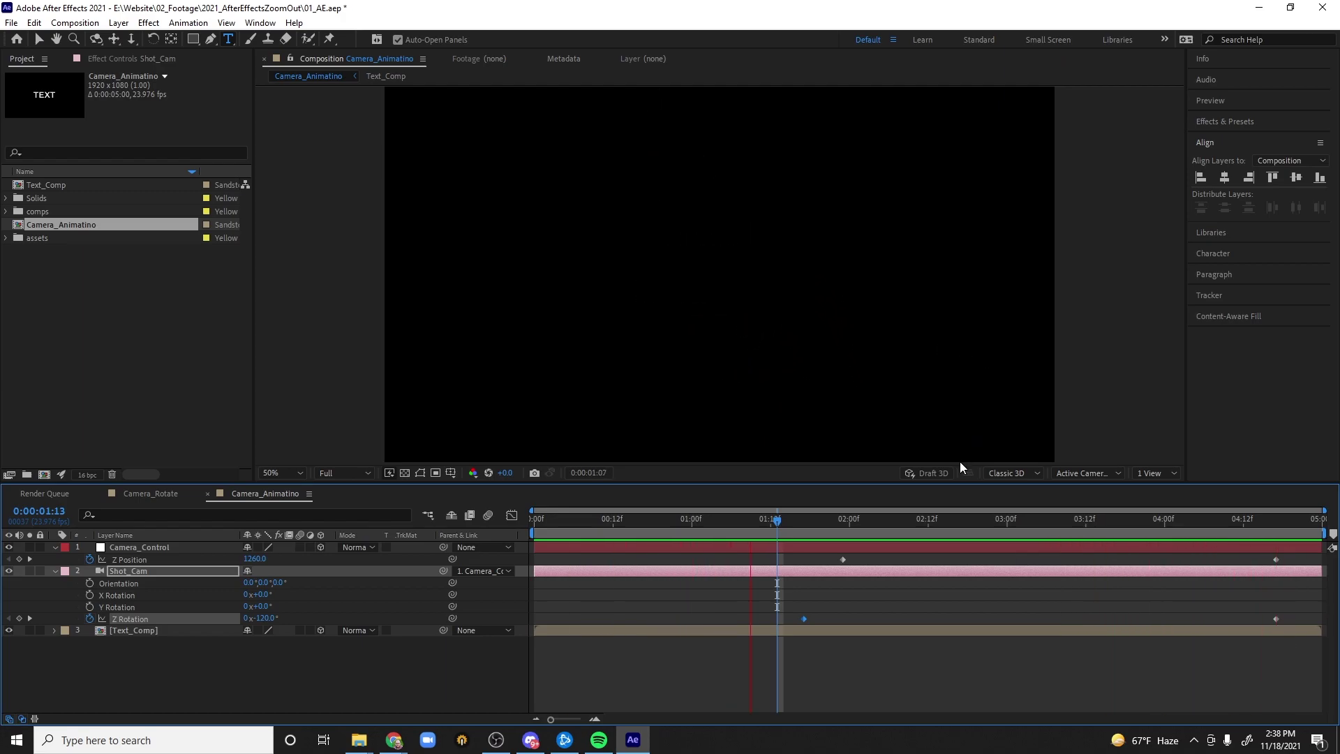
pyautogui.press('space')
pyautogui.click(916, 546)
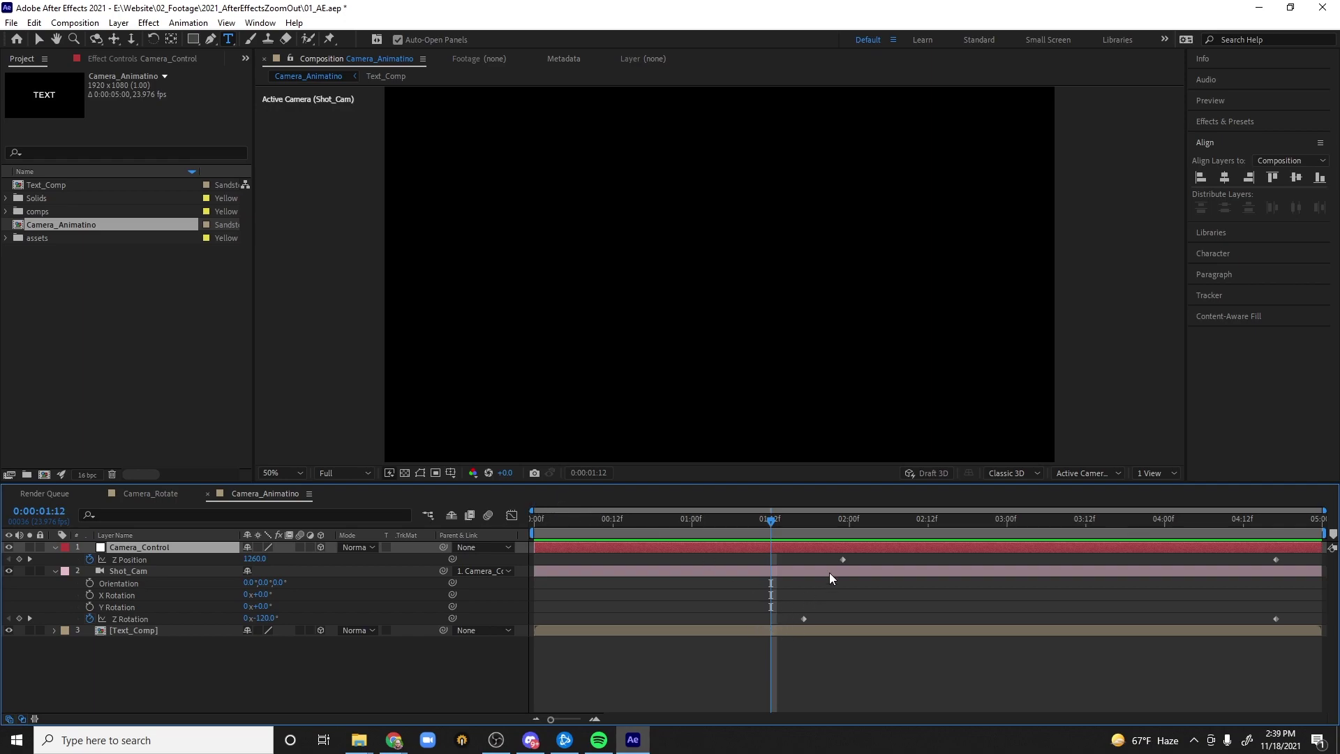
pyautogui.moveTo(837, 557); pyautogui.dragTo(1312, 569)
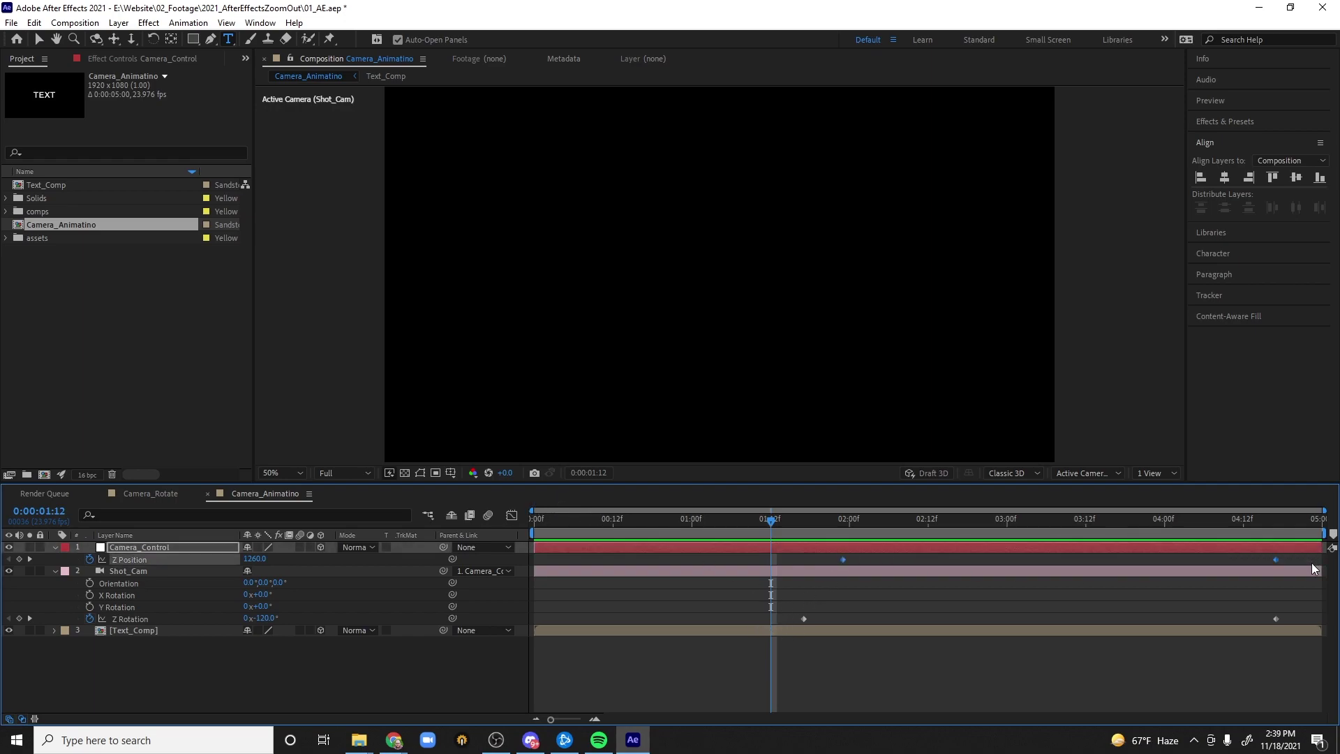
# - Easy-ease Camera_Control's Z Position and shape its curve for a fast start and slow settle
pyautogui.press('F9')
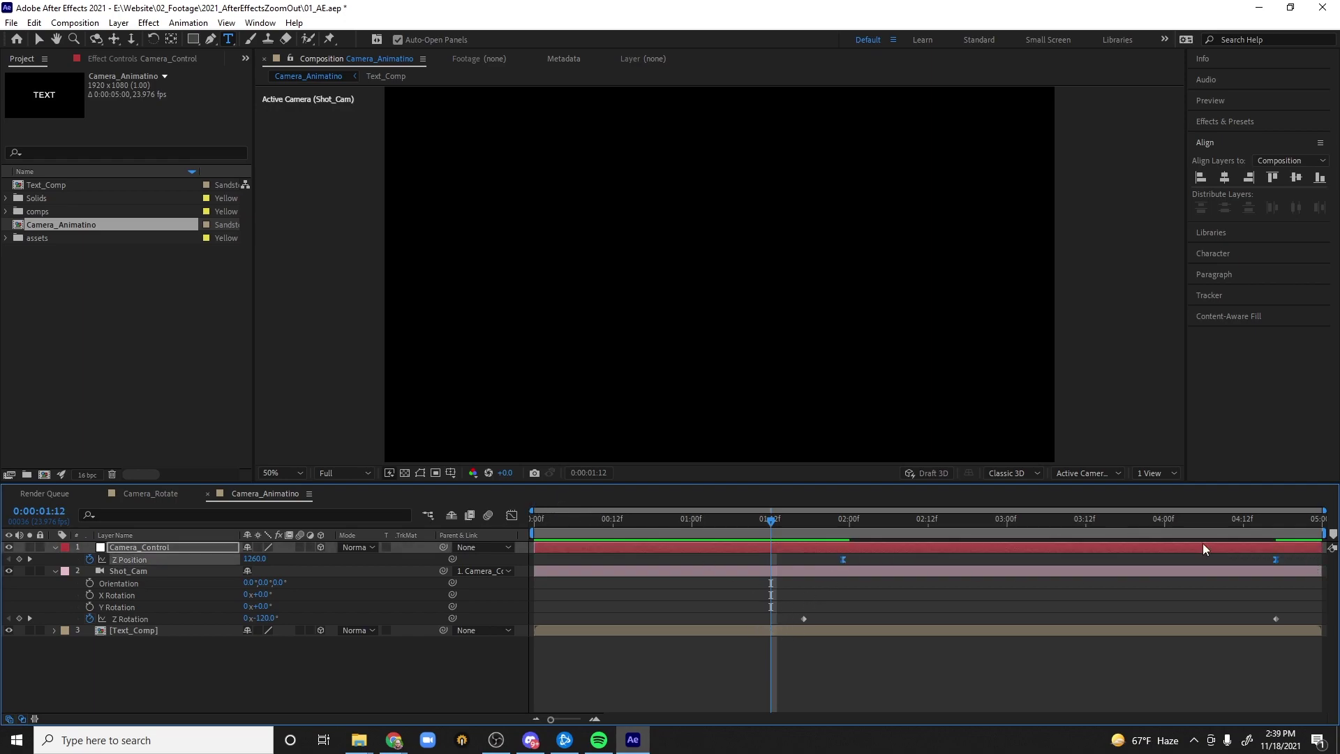
pyautogui.click(511, 515)
pyautogui.click(921, 565)
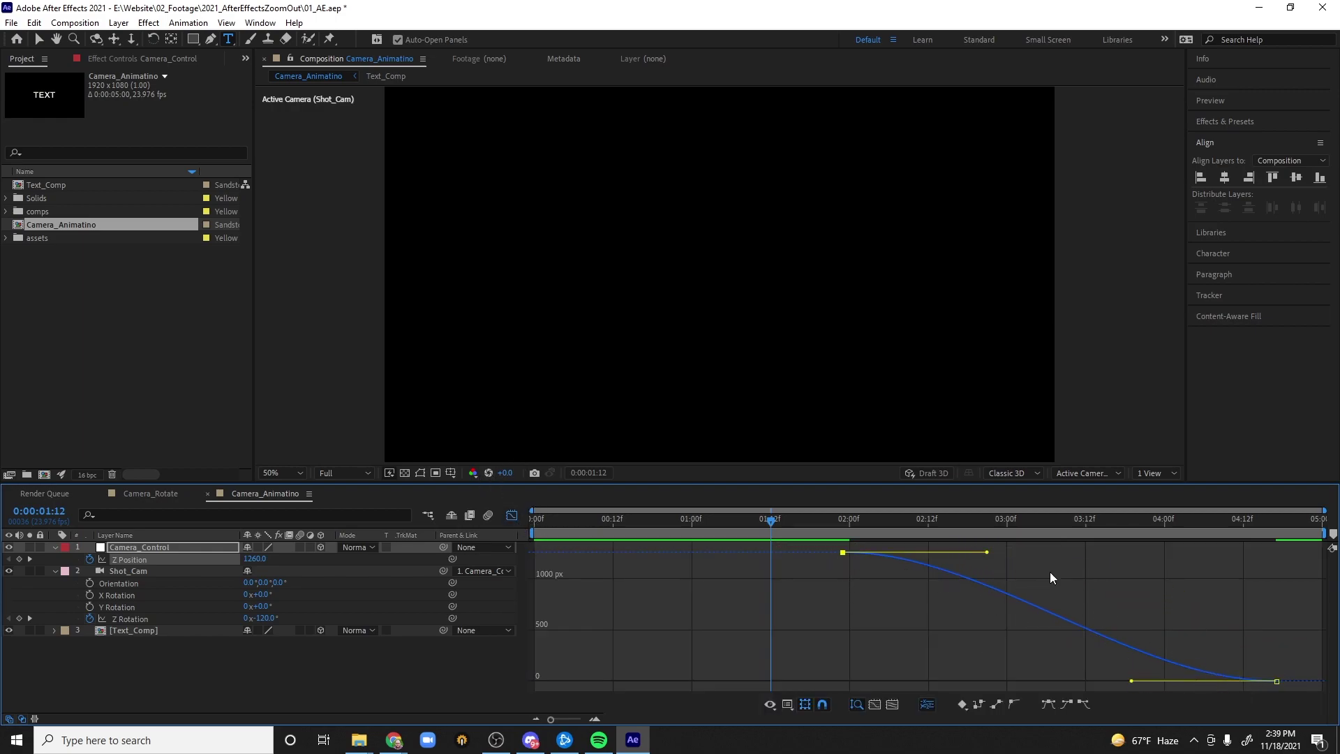
pyautogui.moveTo(987, 553); pyautogui.dragTo(948, 645)
pyautogui.press('space')
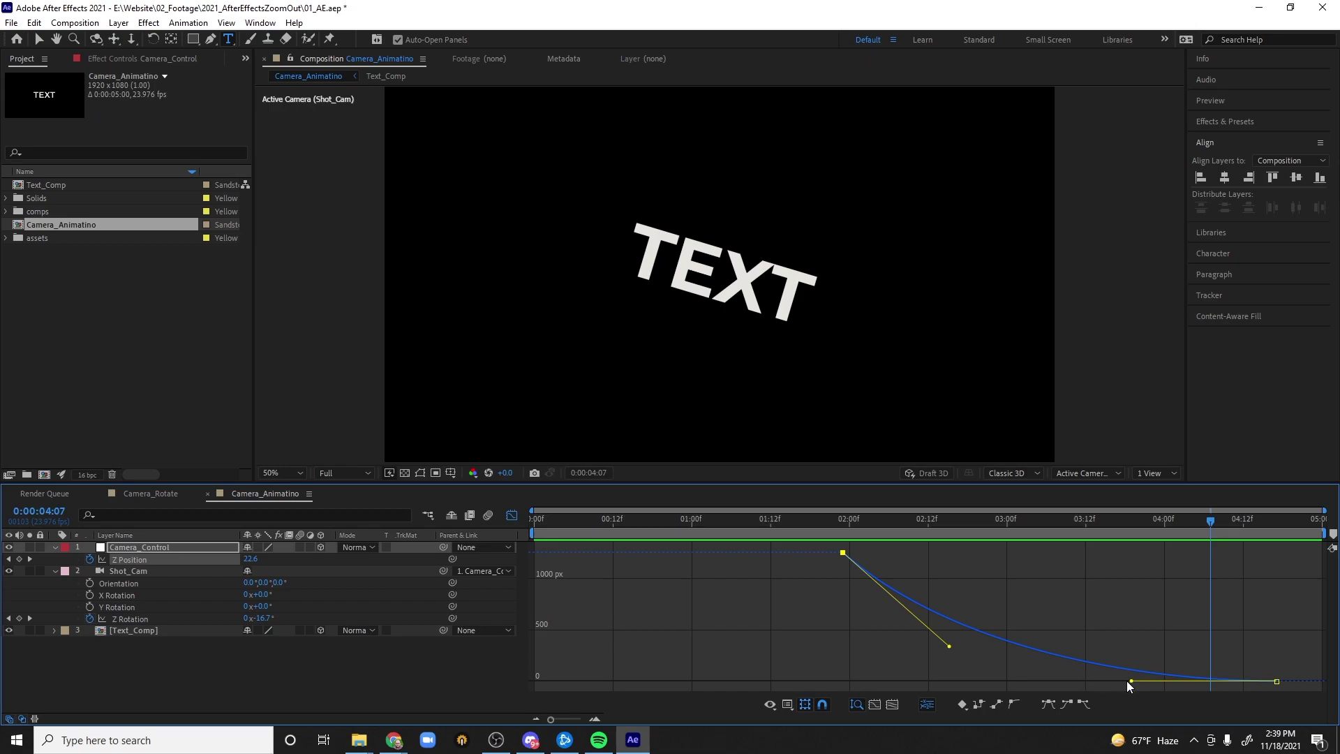
pyautogui.moveTo(1129, 681); pyautogui.dragTo(1238, 680)
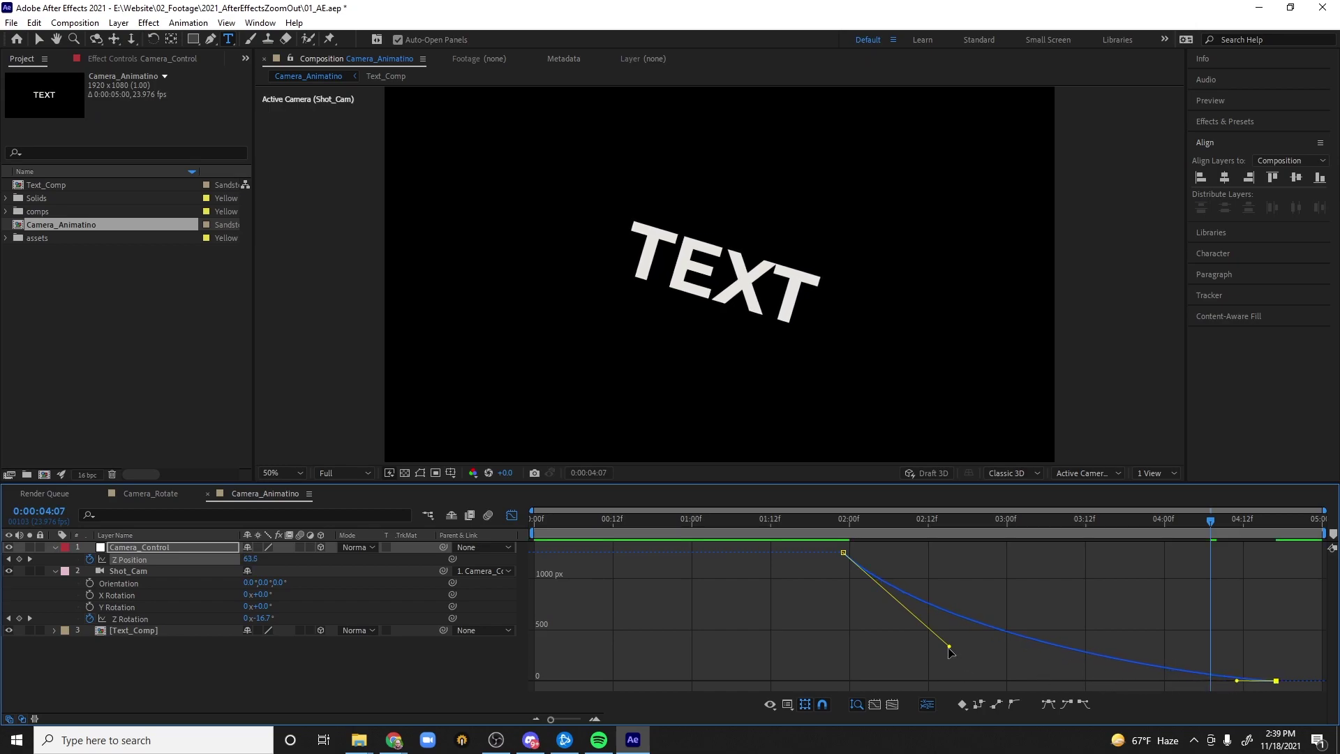
pyautogui.moveTo(949, 647); pyautogui.dragTo(984, 633)
pyautogui.moveTo(1142, 536); pyautogui.dragTo(1092, 527)
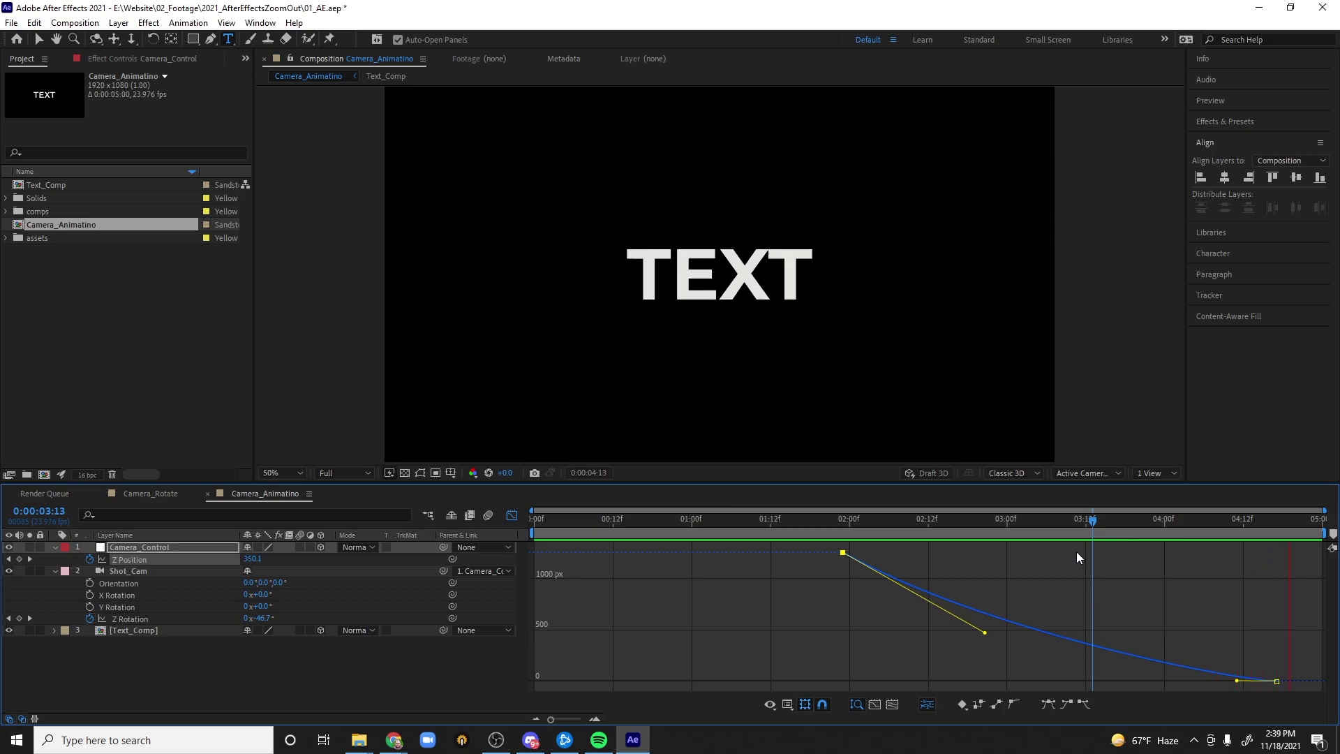
pyautogui.press('space')
# - Shift the first Z Position keyframe to about 02:18, start the work area at 02:07, and preview
pyautogui.hotkey('shift', 'F3')
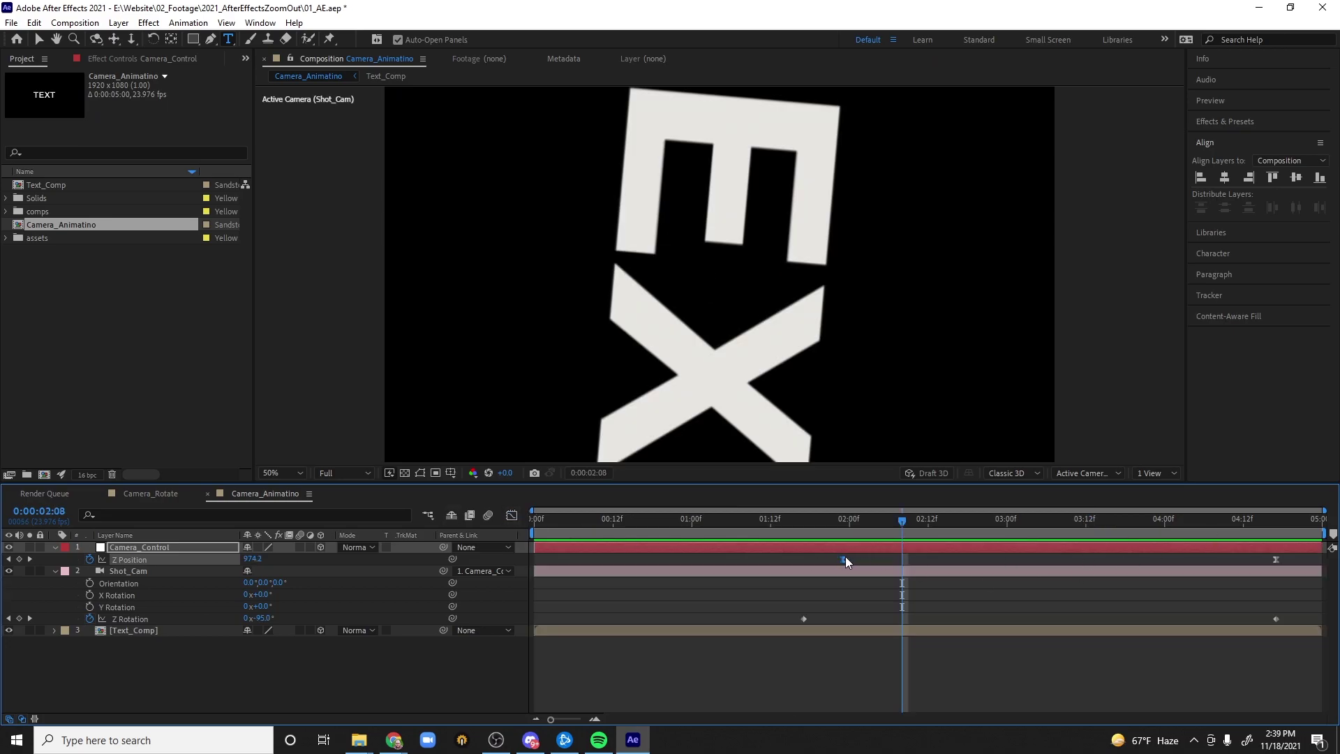
pyautogui.moveTo(844, 558); pyautogui.dragTo(954, 559)
pyautogui.click(892, 523)
pyautogui.press('b')
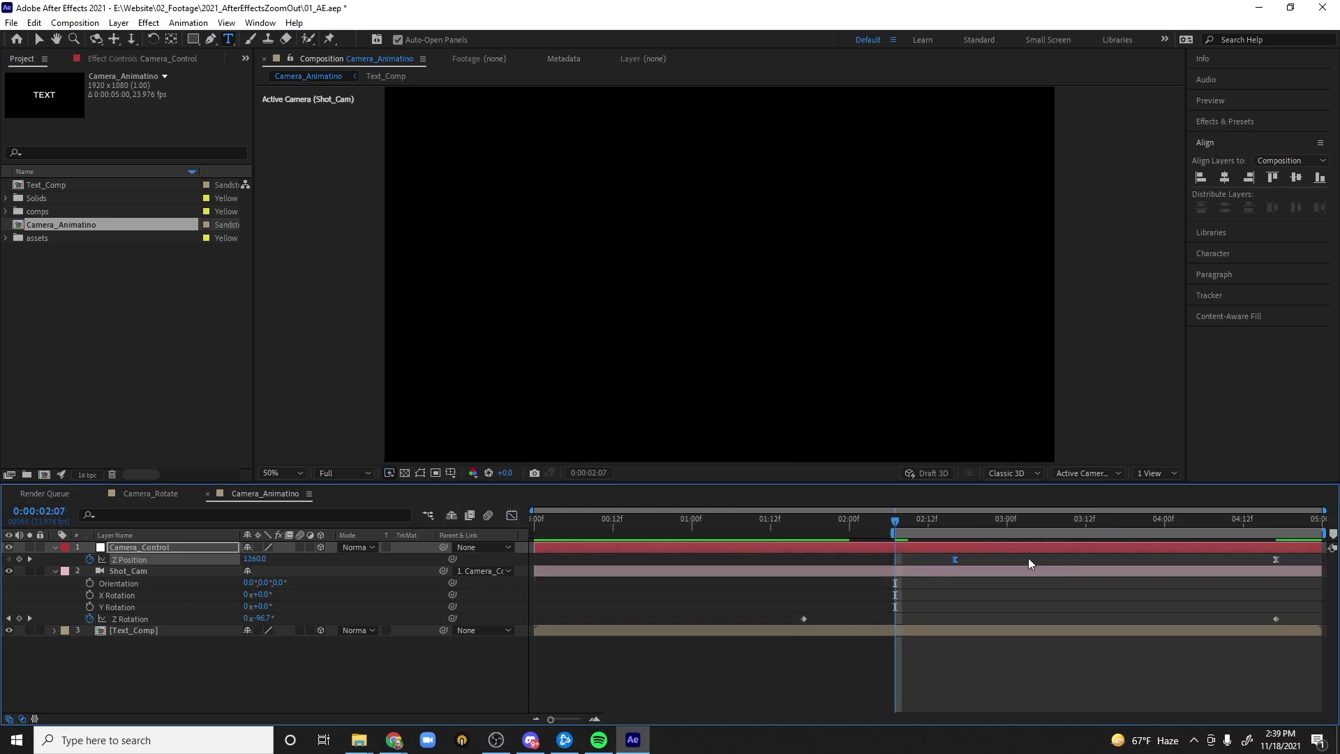
pyautogui.moveTo(893, 520); pyautogui.dragTo(928, 520)
pyautogui.press('space')
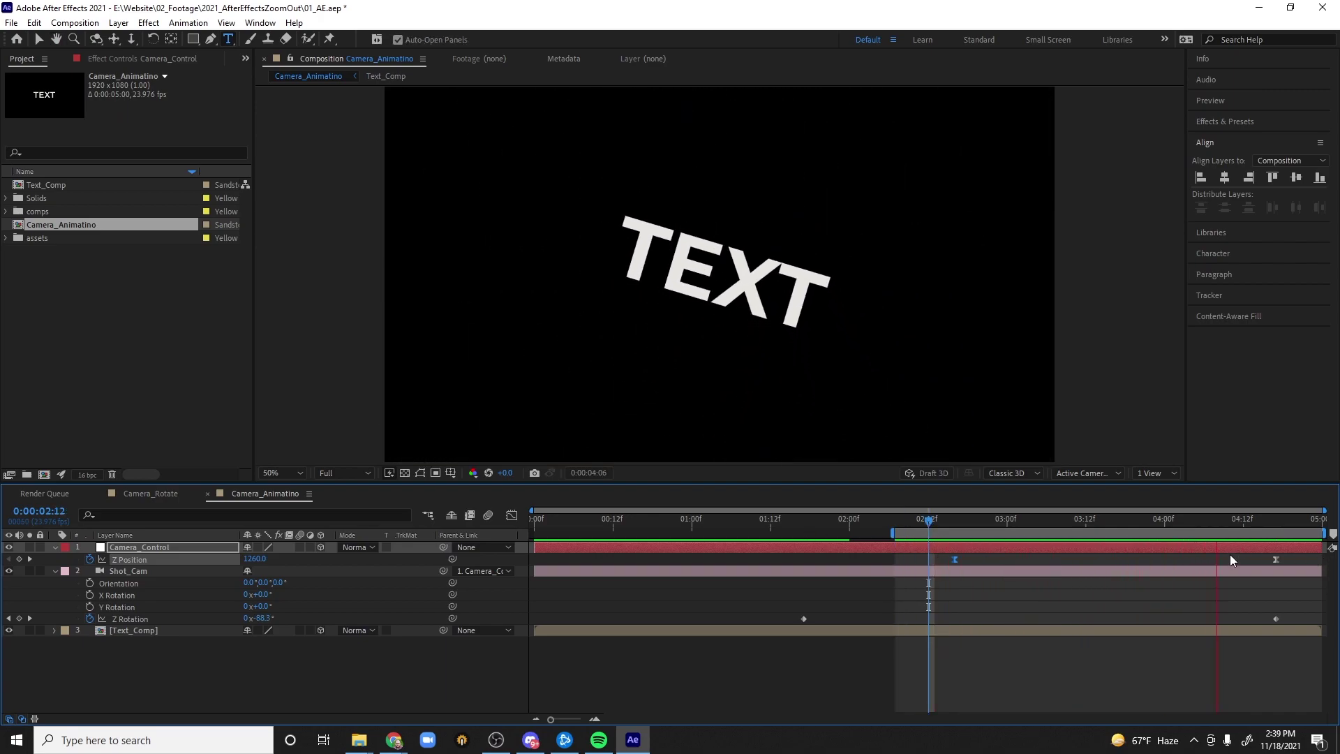
pyautogui.press('space')
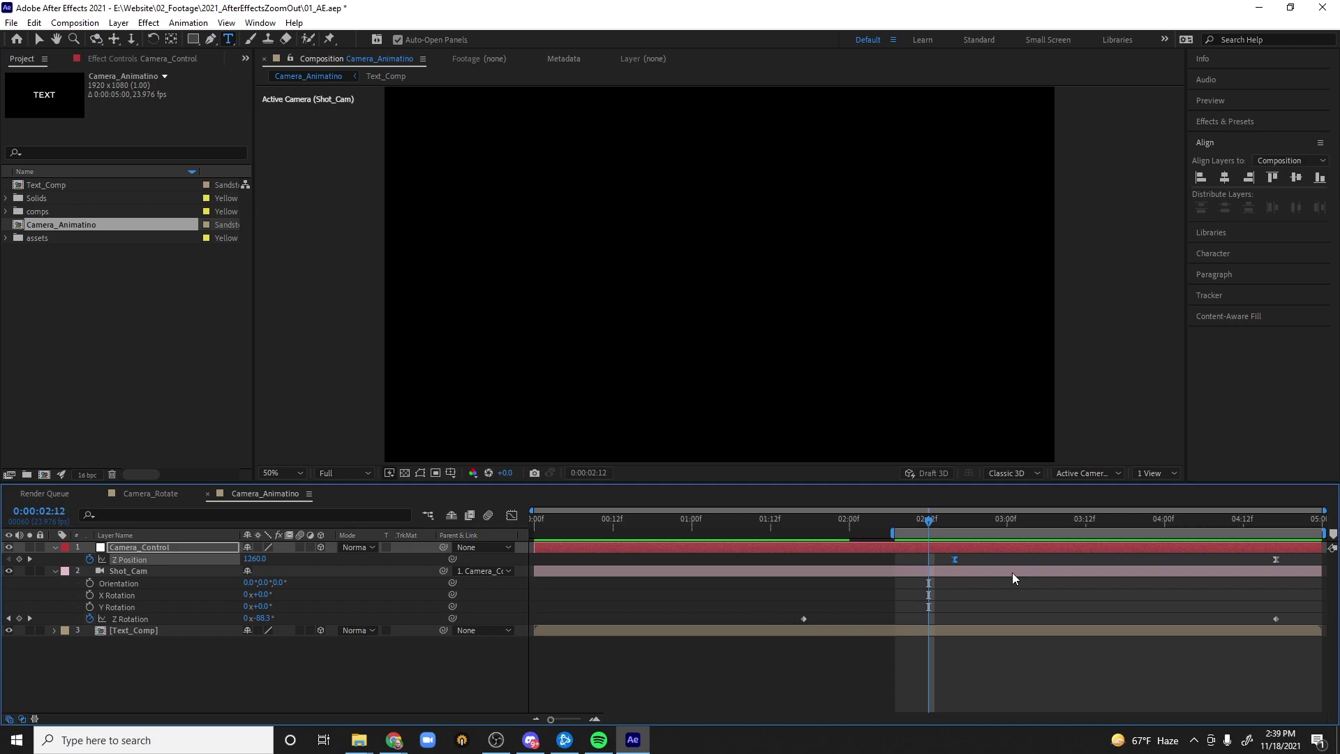
pyautogui.moveTo(779, 603); pyautogui.dragTo(1328, 628)
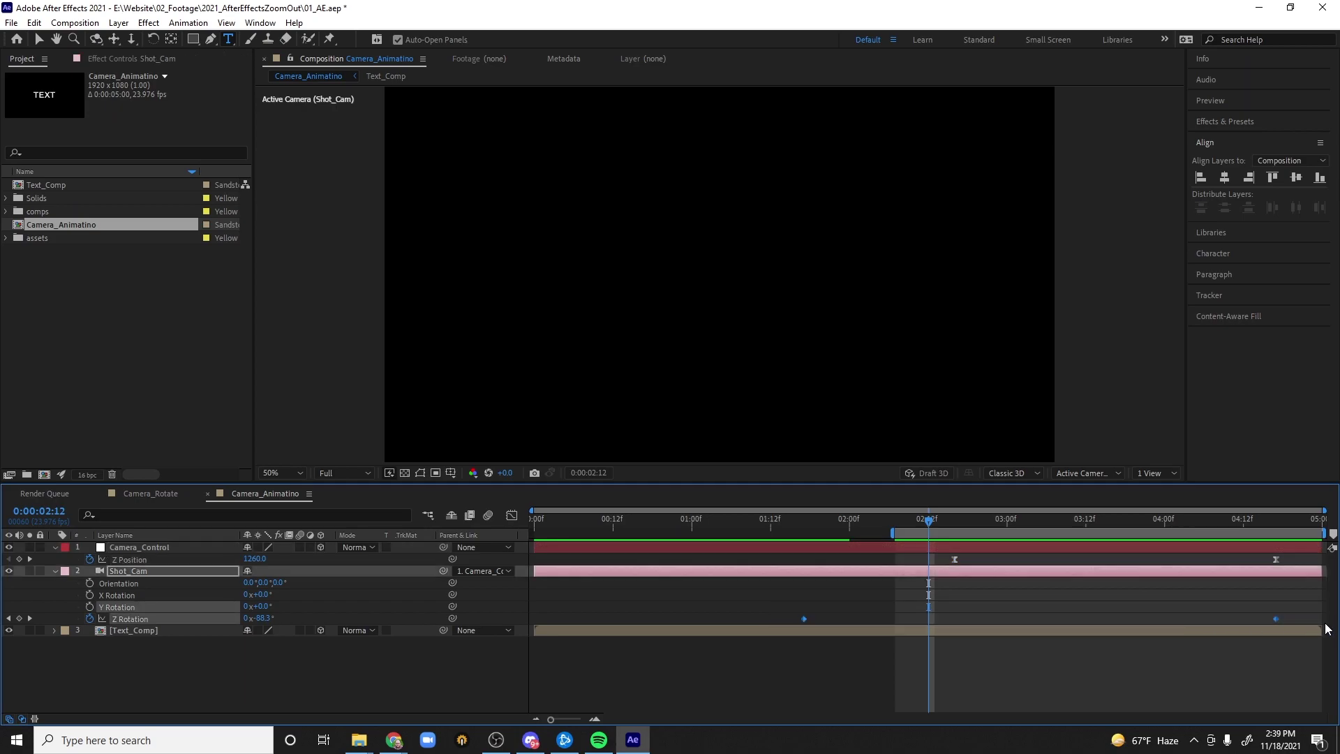
# - Easy-ease Shot_Cam's Z Rotation keyframes and move the first one to about 02:12
pyautogui.press('F9')
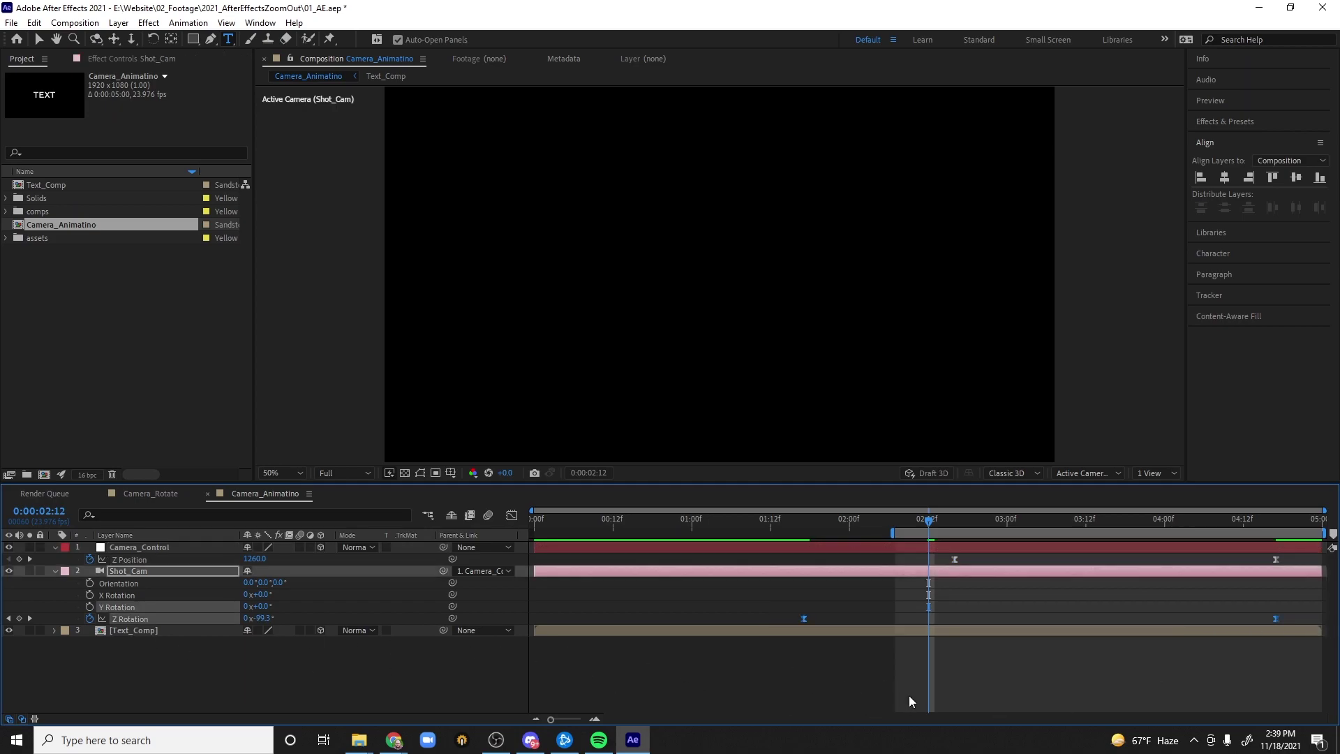
pyautogui.click(818, 605)
pyautogui.moveTo(806, 617); pyautogui.dragTo(927, 618)
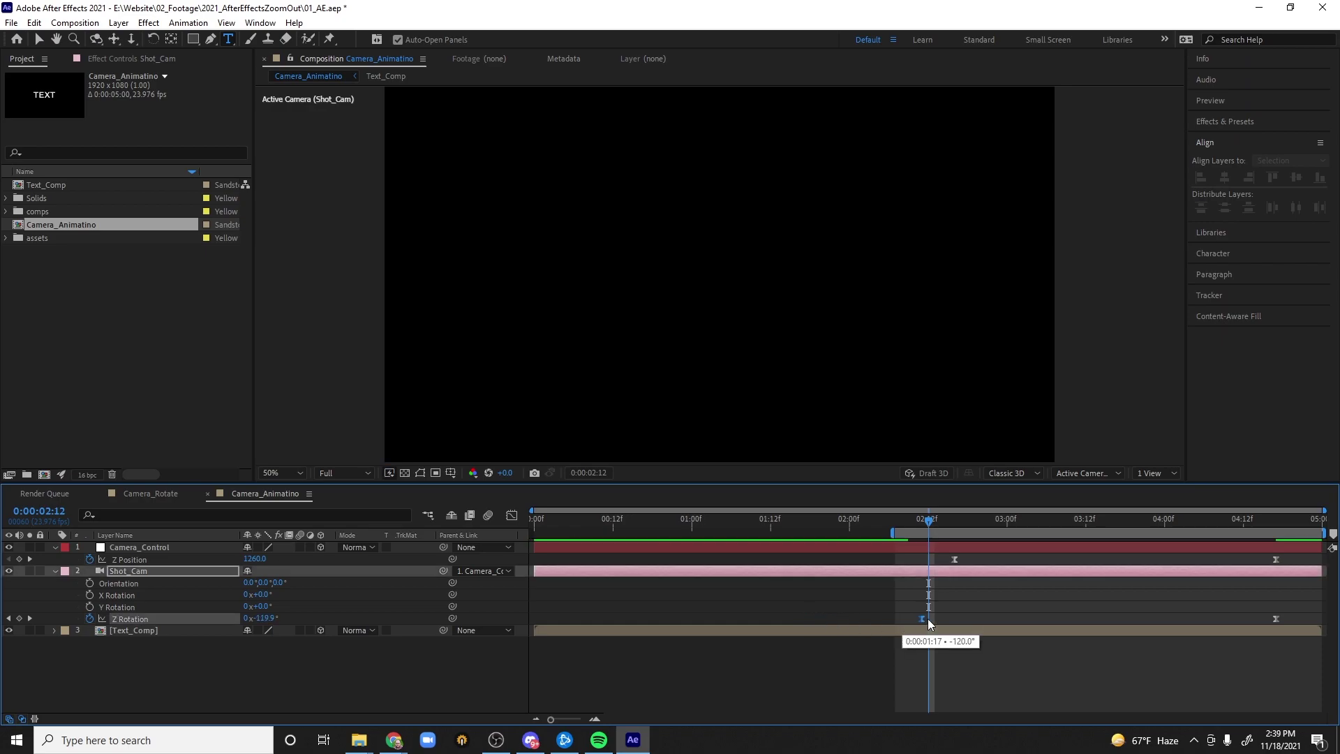
# - Steepen the Z Rotation curve's start handle so -120° swings quickly and settles gently into 0°
pyautogui.click(513, 516)
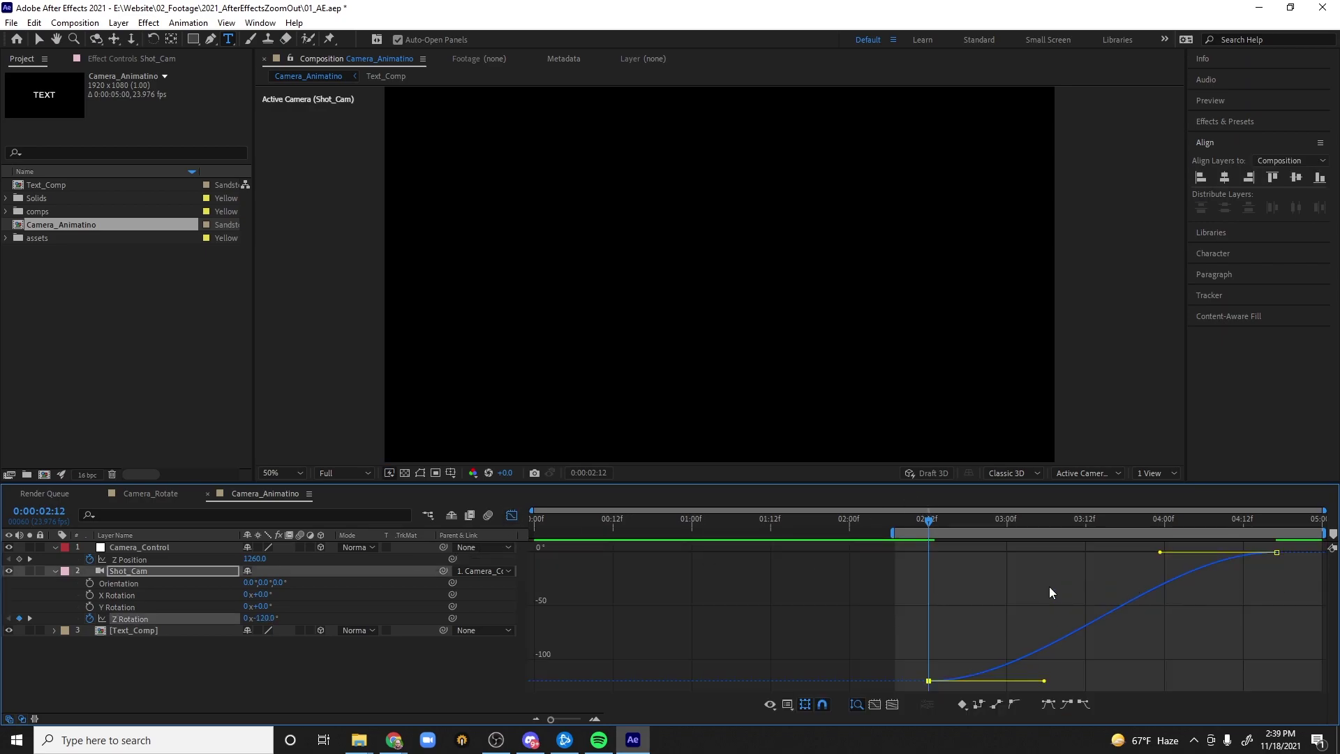
pyautogui.moveTo(922, 523); pyautogui.dragTo(908, 523)
pyautogui.press('space')
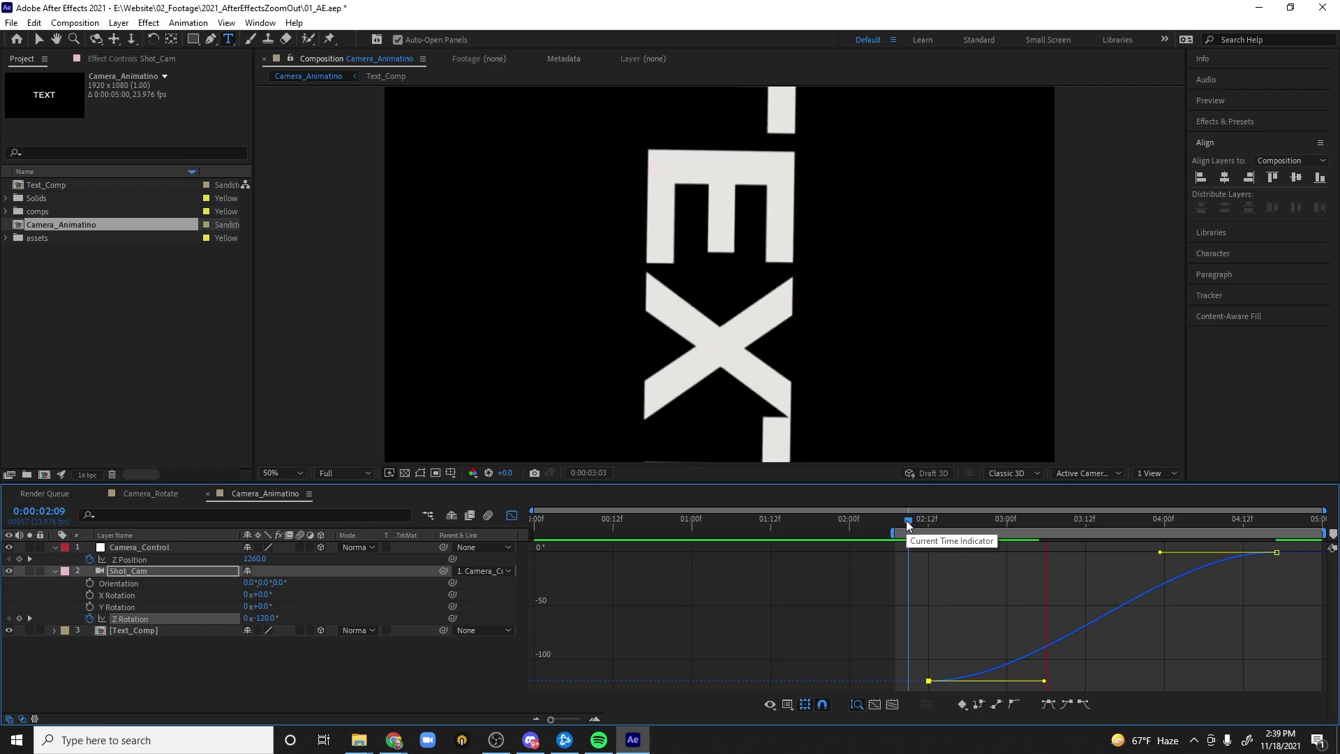
pyautogui.press('space')
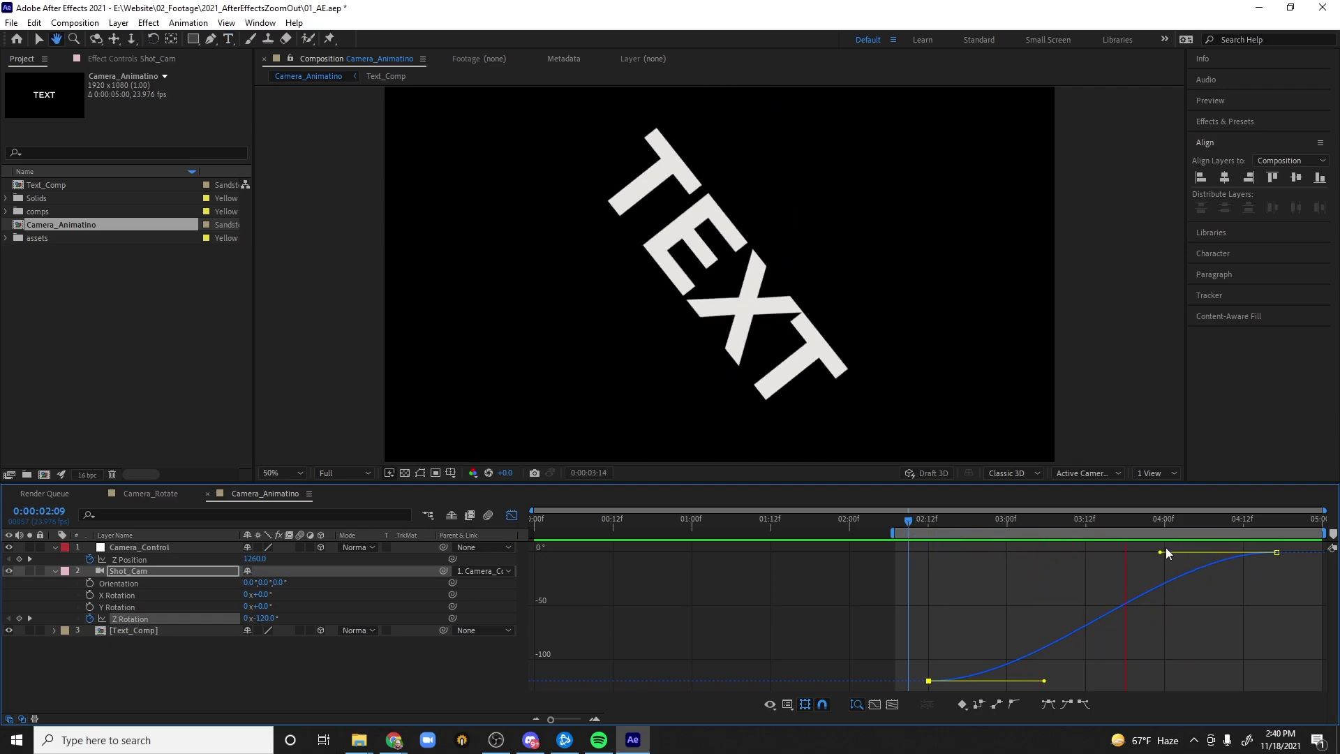
pyautogui.moveTo(1044, 681); pyautogui.dragTo(1026, 565)
pyautogui.moveTo(947, 520); pyautogui.dragTo(888, 515)
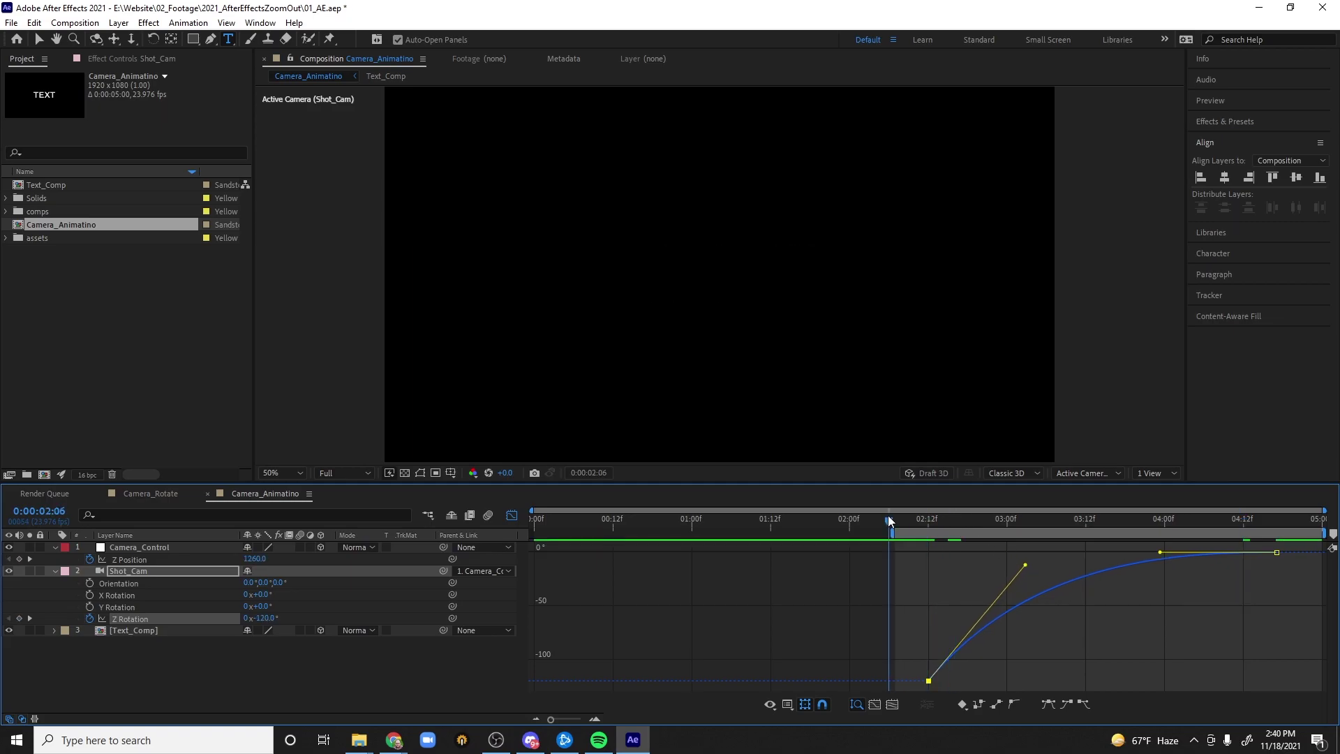
pyautogui.press('space')
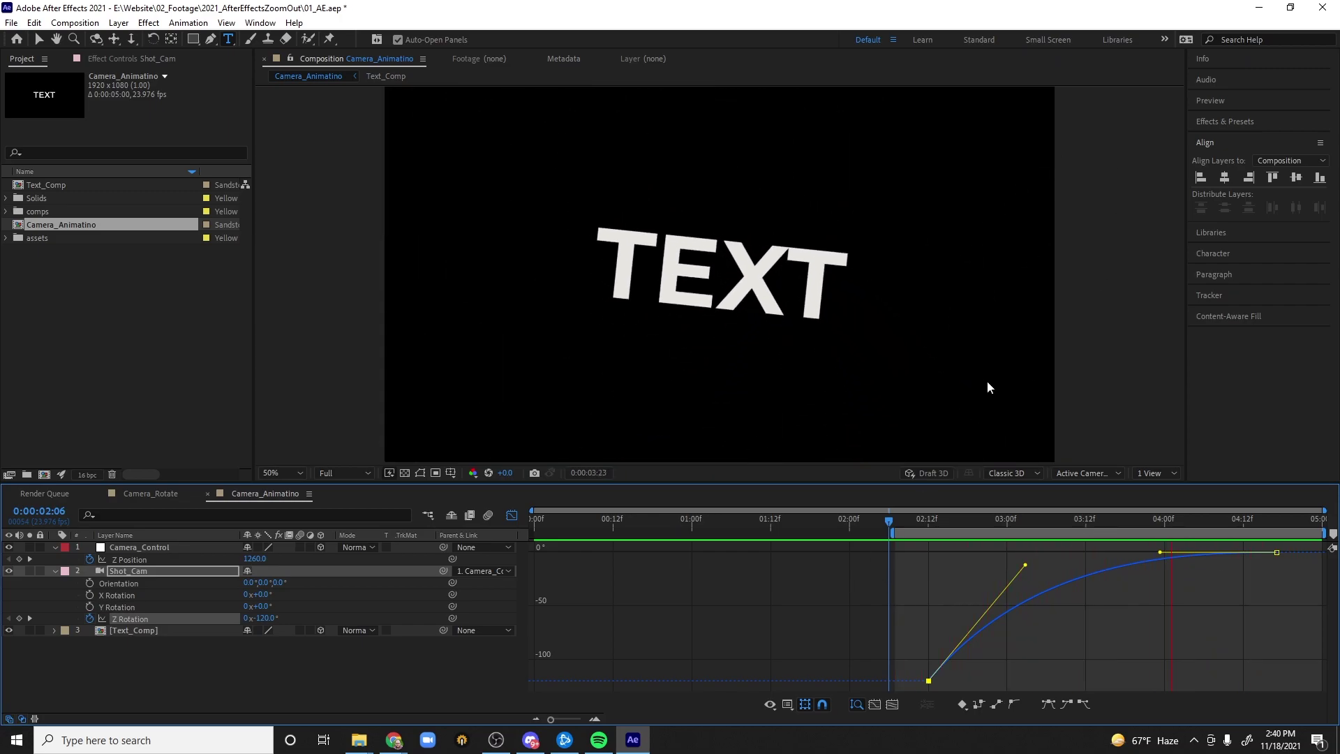
# - Reveal Shot_Cam's Camera Options and set Aperture to 75 pixels, checking the blur at 03:02
pyautogui.press('space')
pyautogui.hotkey('shift', 'F3')
pyautogui.press('a')
pyautogui.press('a')
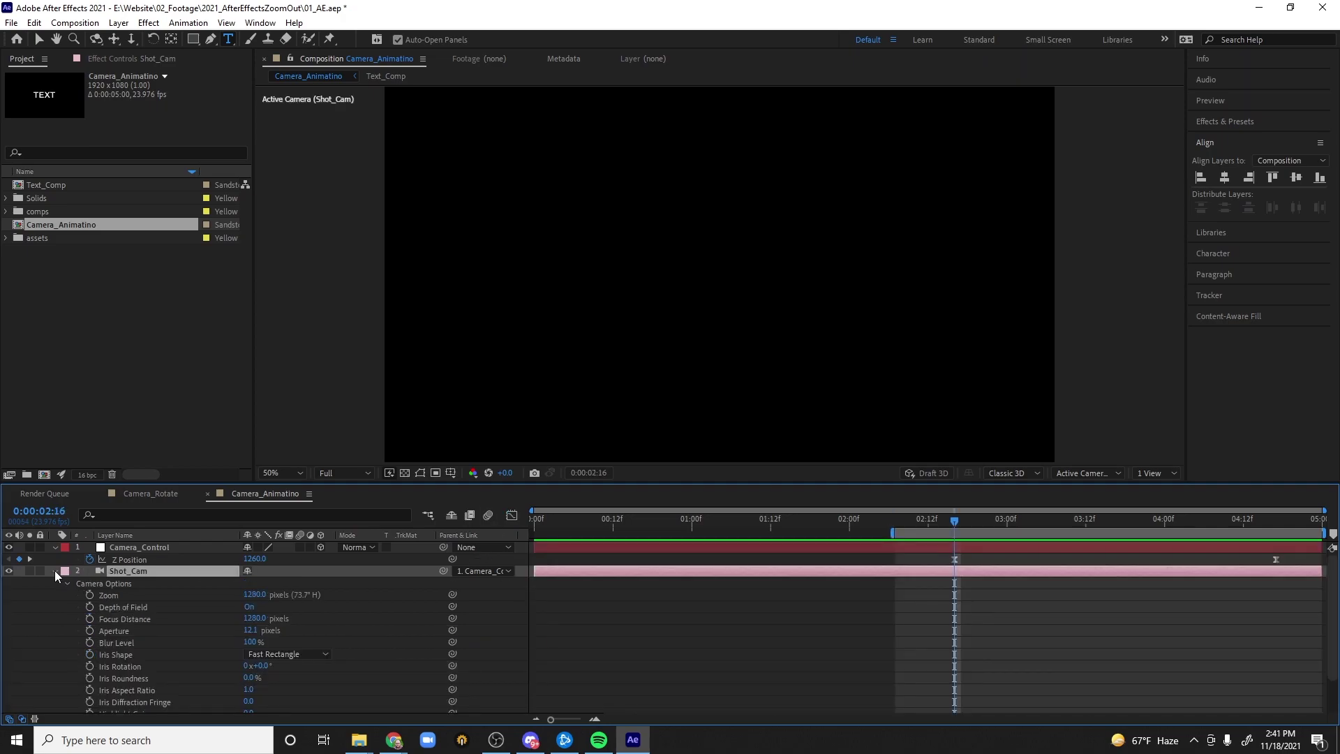
pyautogui.click(55, 571)
pyautogui.click(55, 571)
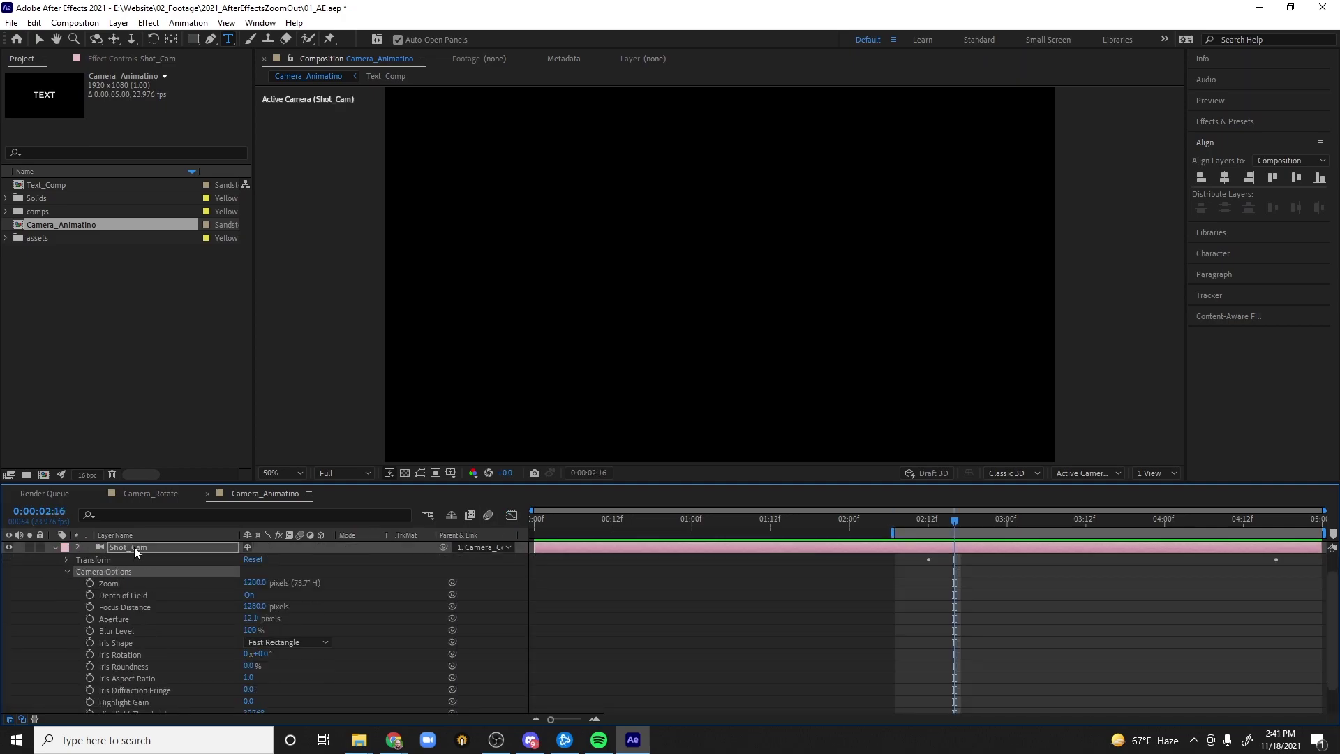
pyautogui.press('a')
pyautogui.press('a')
pyautogui.press('a')
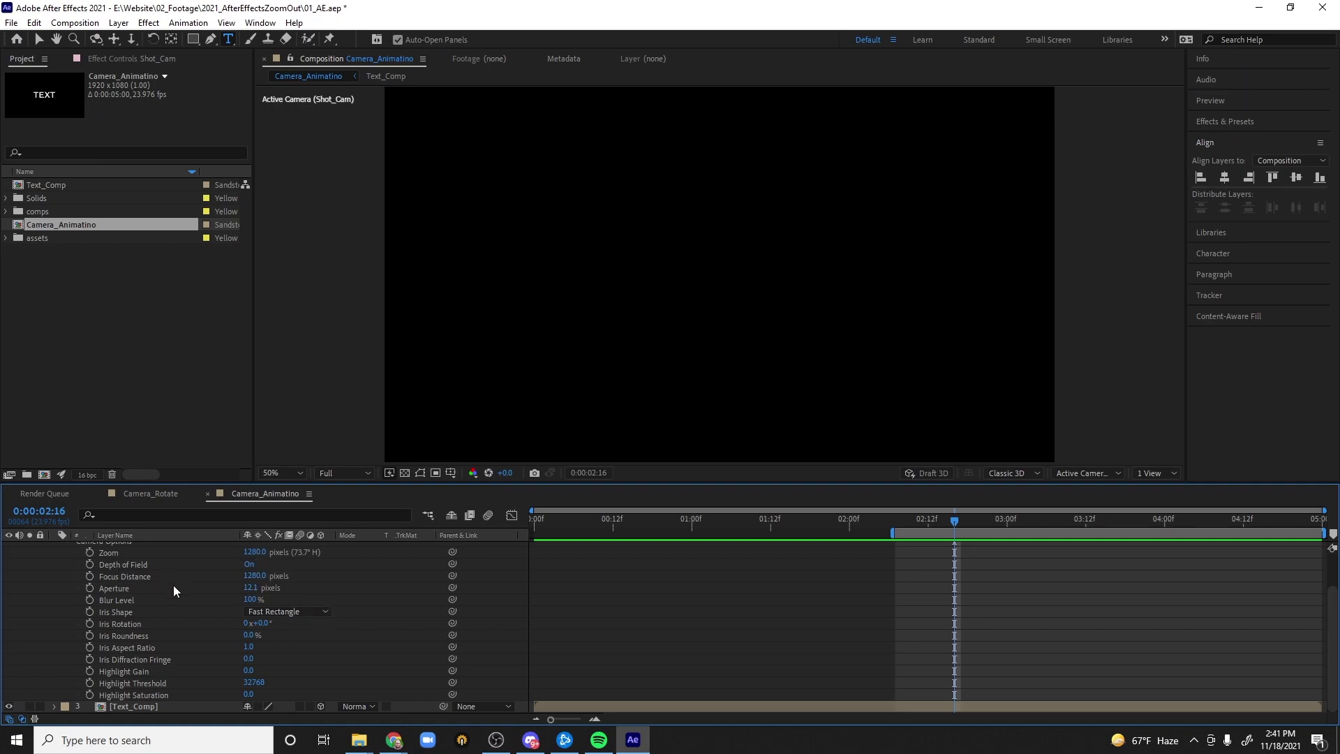
pyautogui.moveTo(251, 588); pyautogui.dragTo(307, 582)
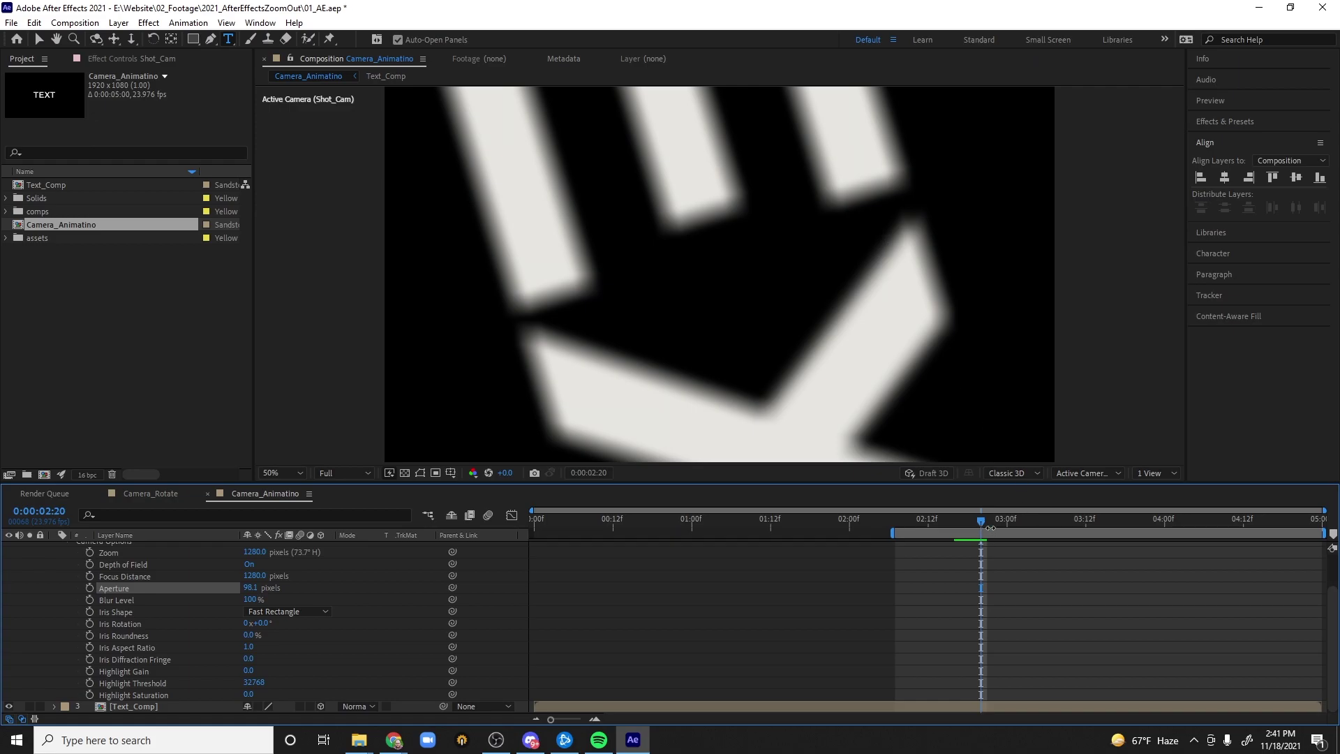
pyautogui.moveTo(1008, 520); pyautogui.dragTo(1163, 529)
pyautogui.click(1020, 520)
pyautogui.click(255, 588)
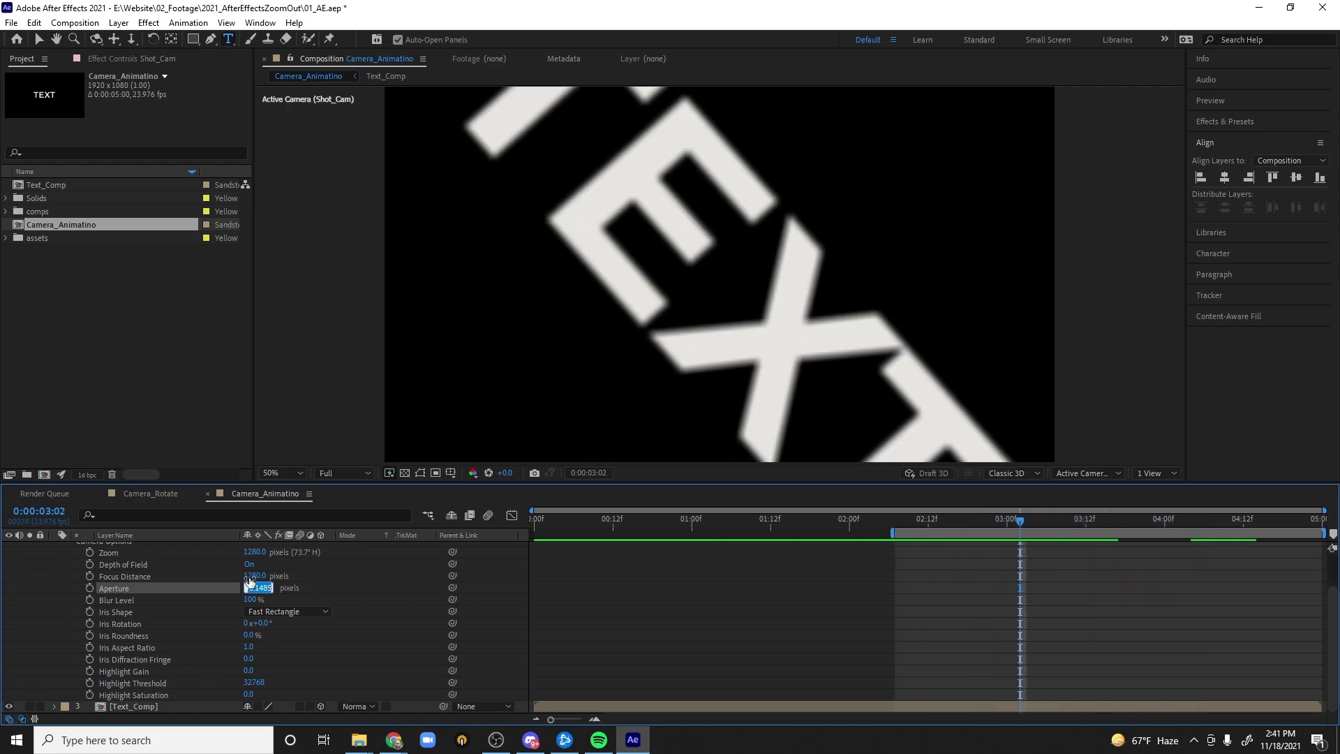
pyautogui.press('Return')
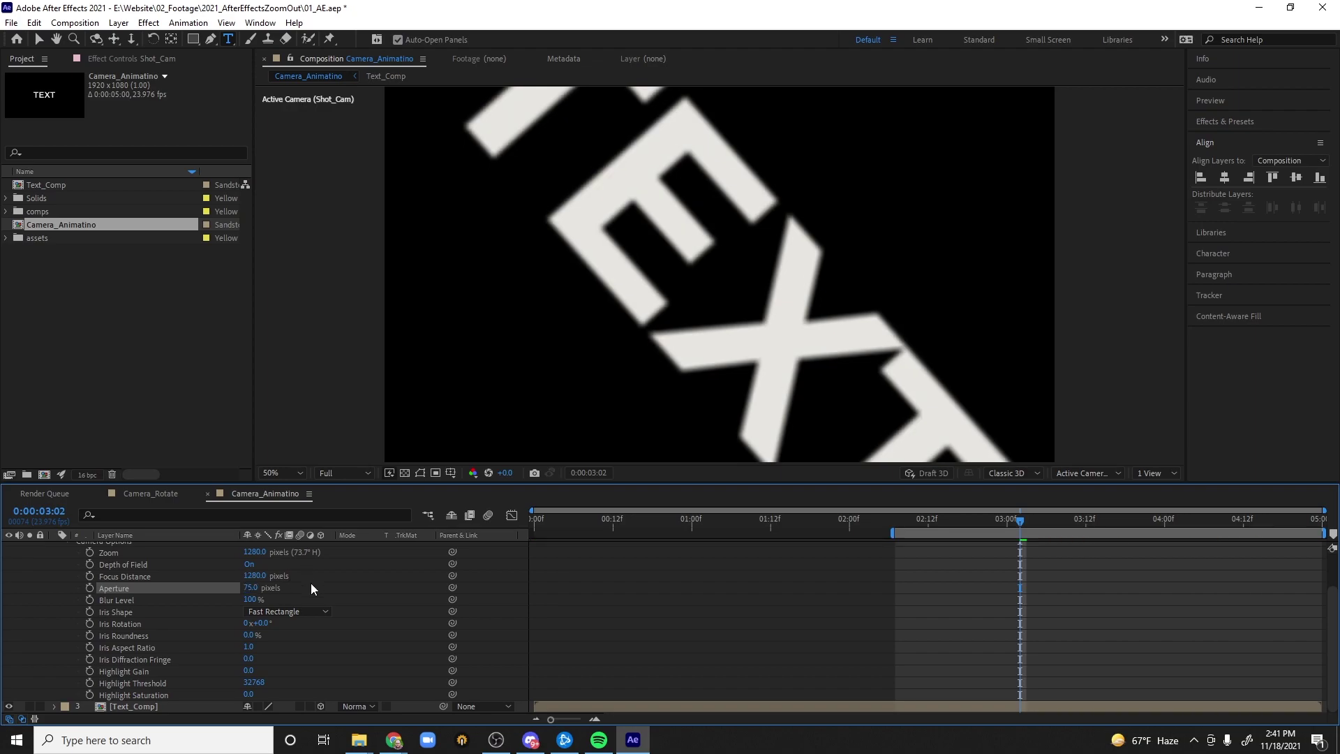
pyautogui.press('space')
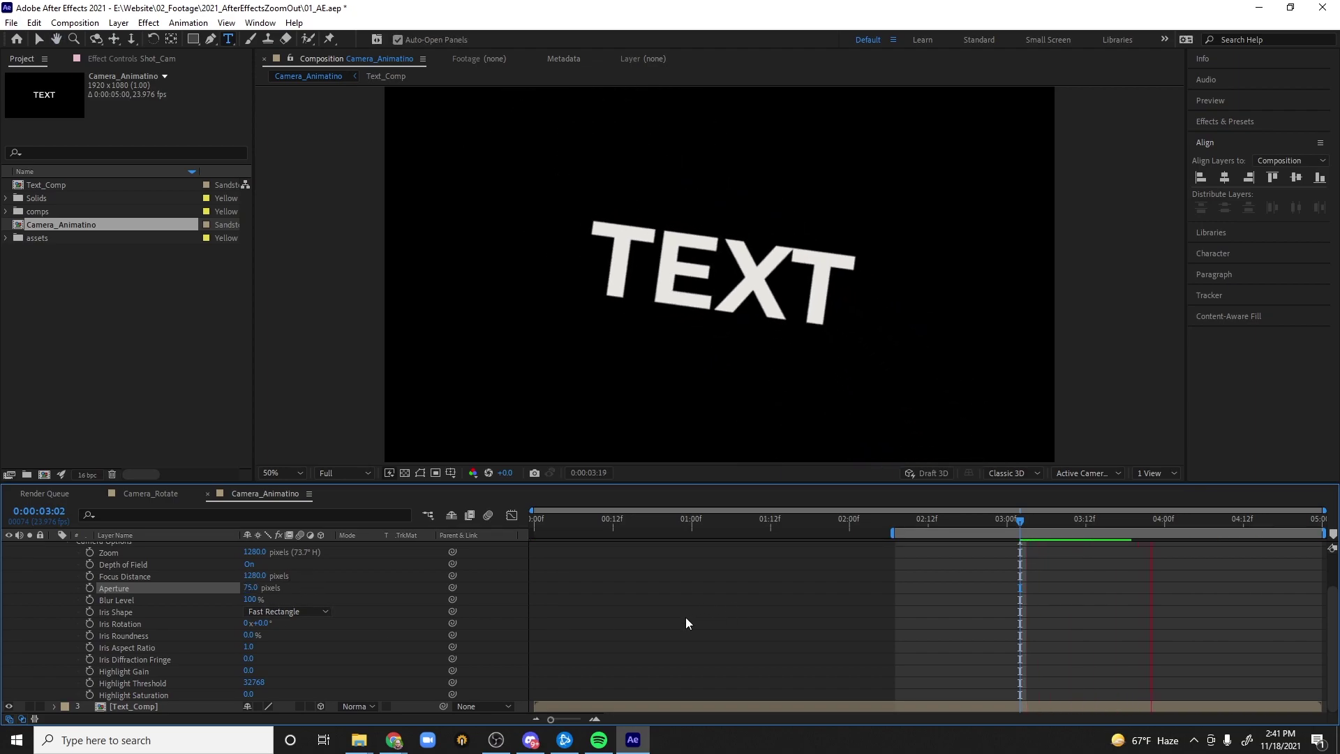